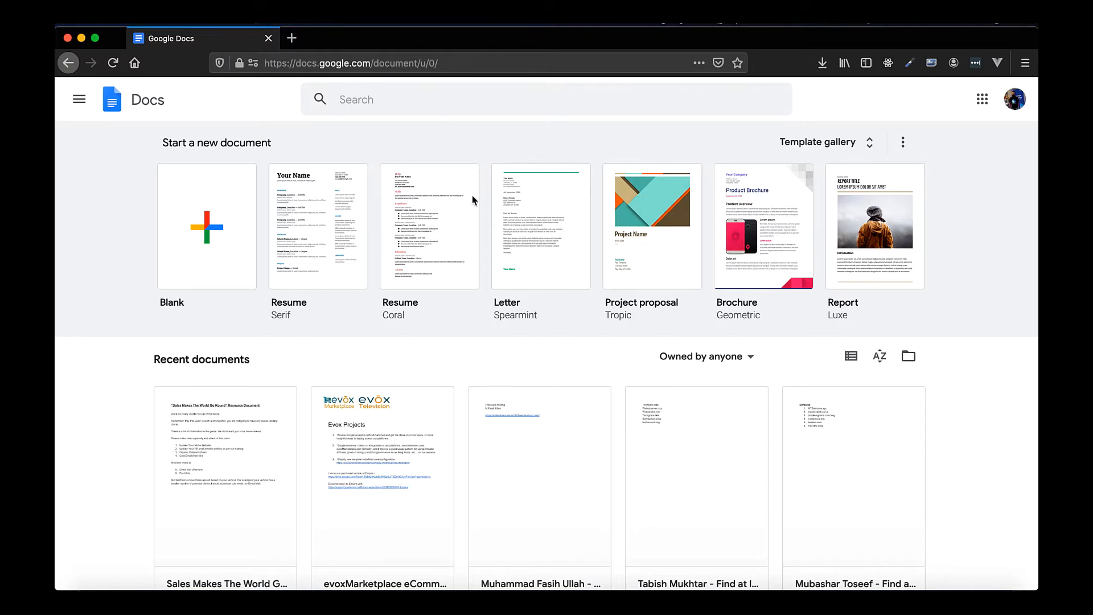
# Open the full template gallery from the Google Docs home page
pyautogui.click(80, 99)
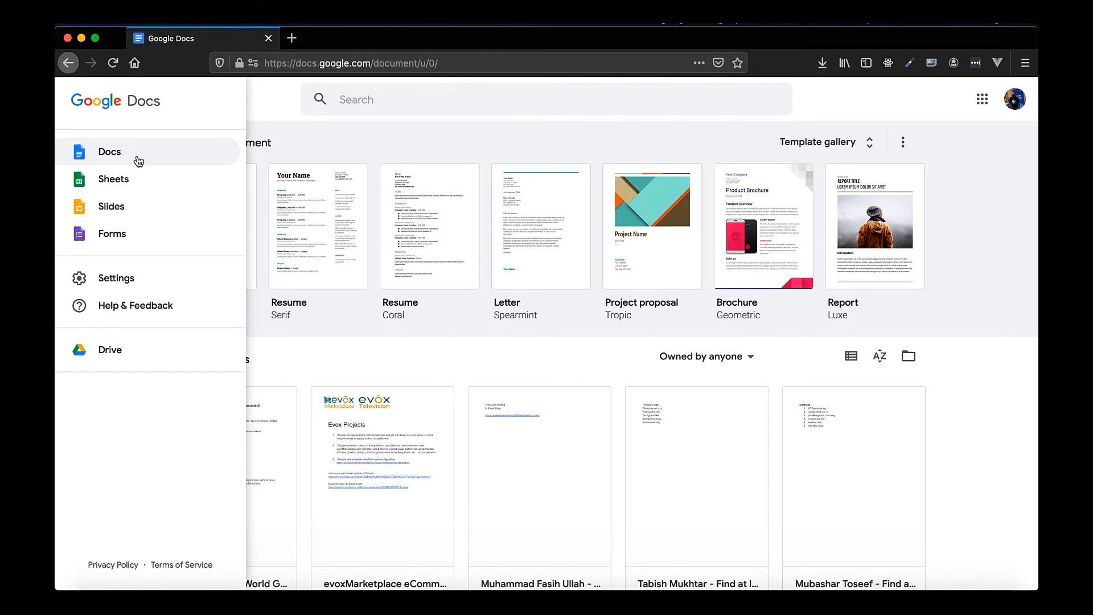
pyautogui.click(425, 142)
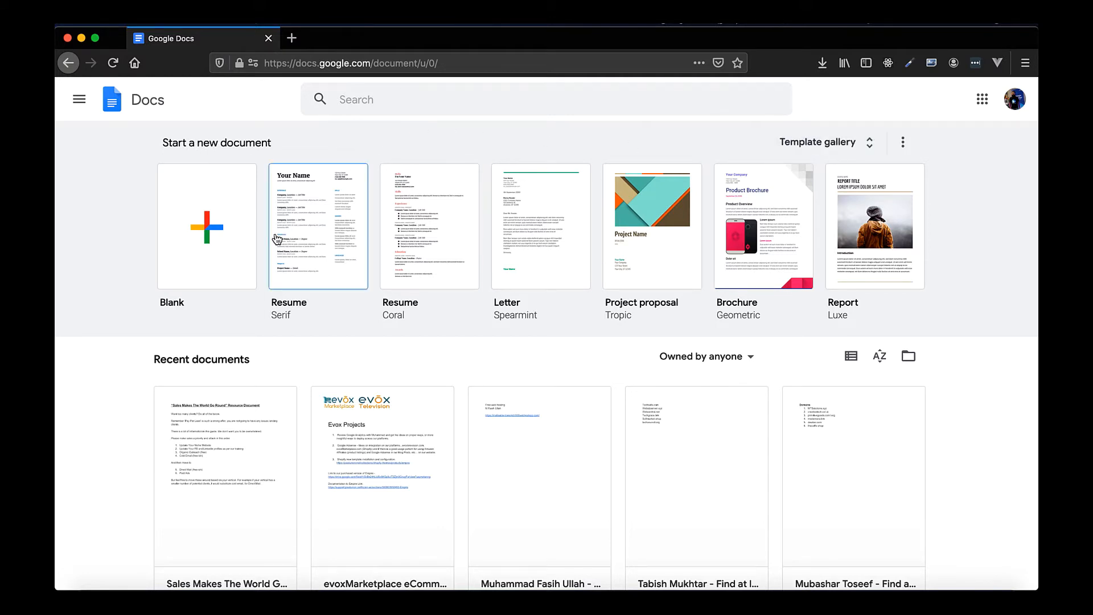
pyautogui.click(867, 149)
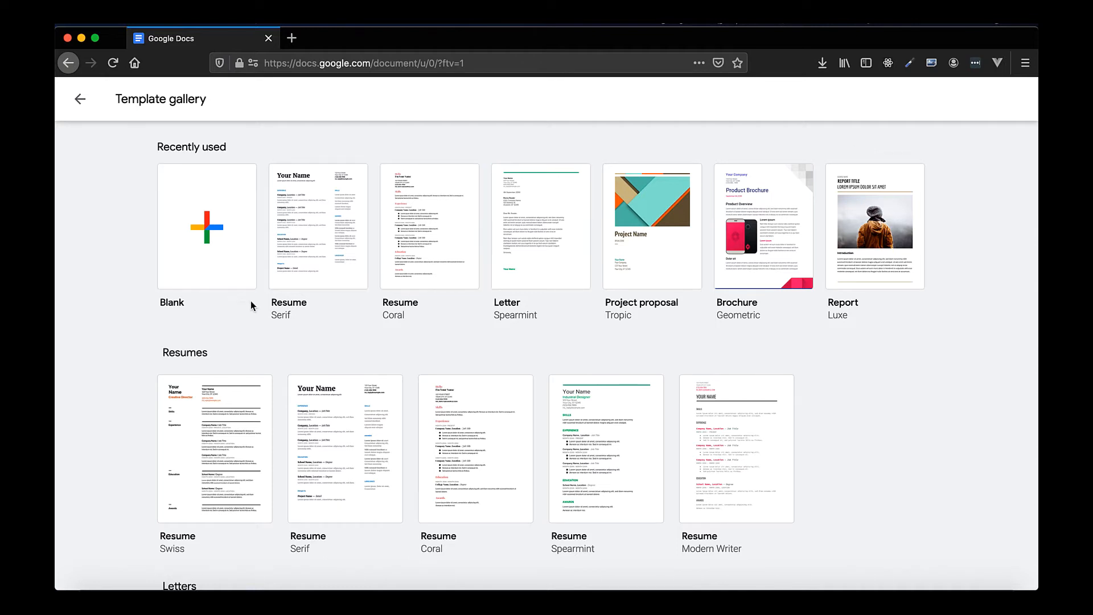
# Start a resume from the Serif template and replace the 'Your Name' heading with your full name
pyautogui.click(333, 259)
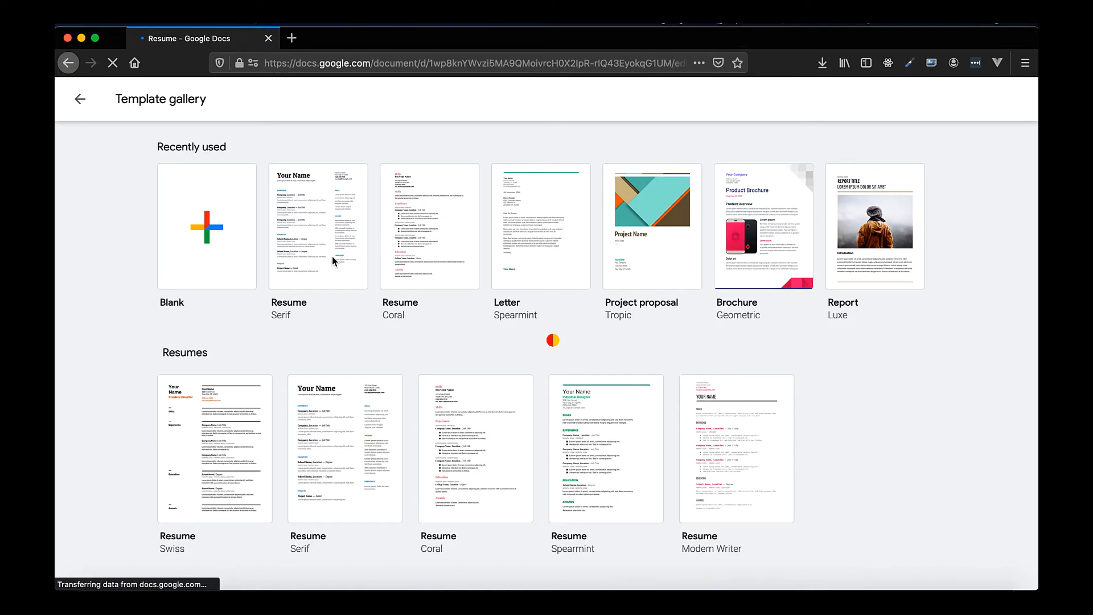
pyautogui.scroll(-2, 332, 256)
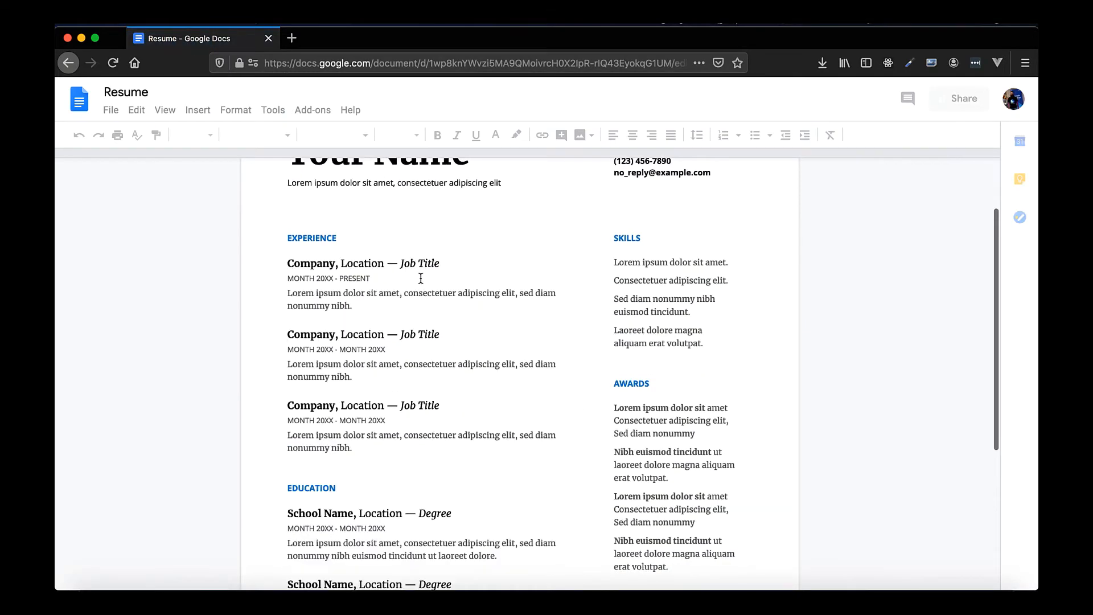
pyautogui.doubleClick(423, 234)
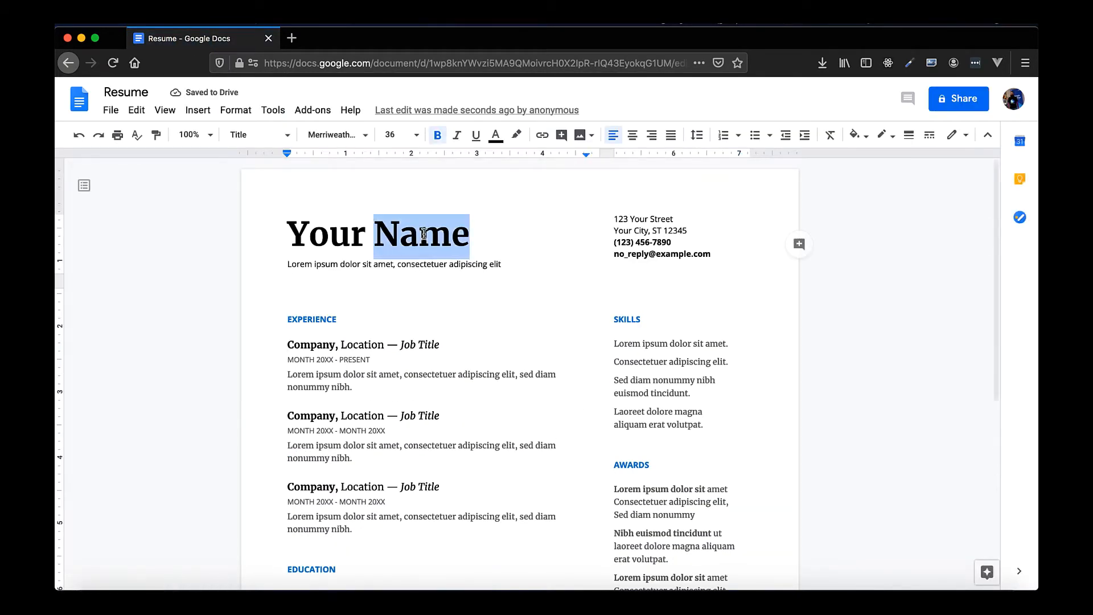
pyautogui.press('Right')
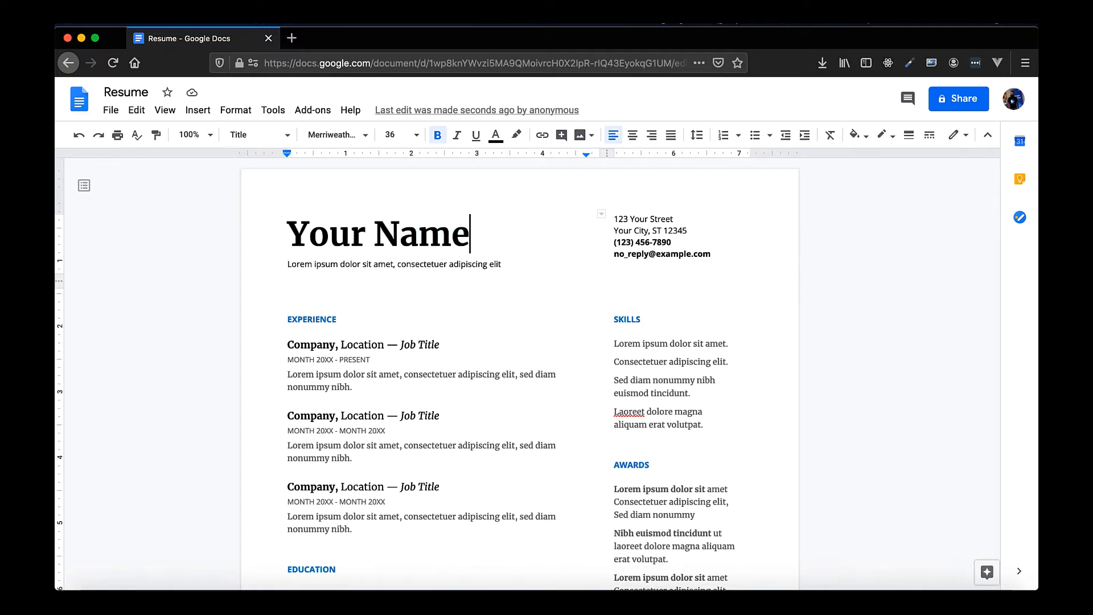
pyautogui.hotkey('alt', 'shift', 'Left')
pyautogui.hotkey('alt', 'shift', 'Left')
pyautogui.write('Muhammad Afzal')
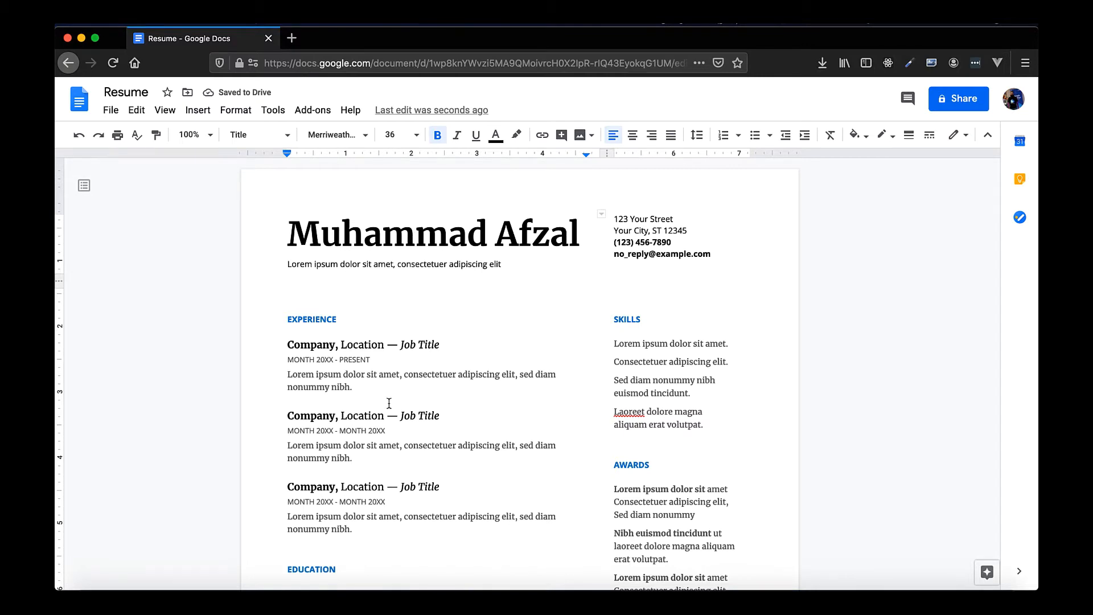
# Rename the resume to 'My C.V' and return to the Docs home page
pyautogui.scroll(-8, 389, 403)
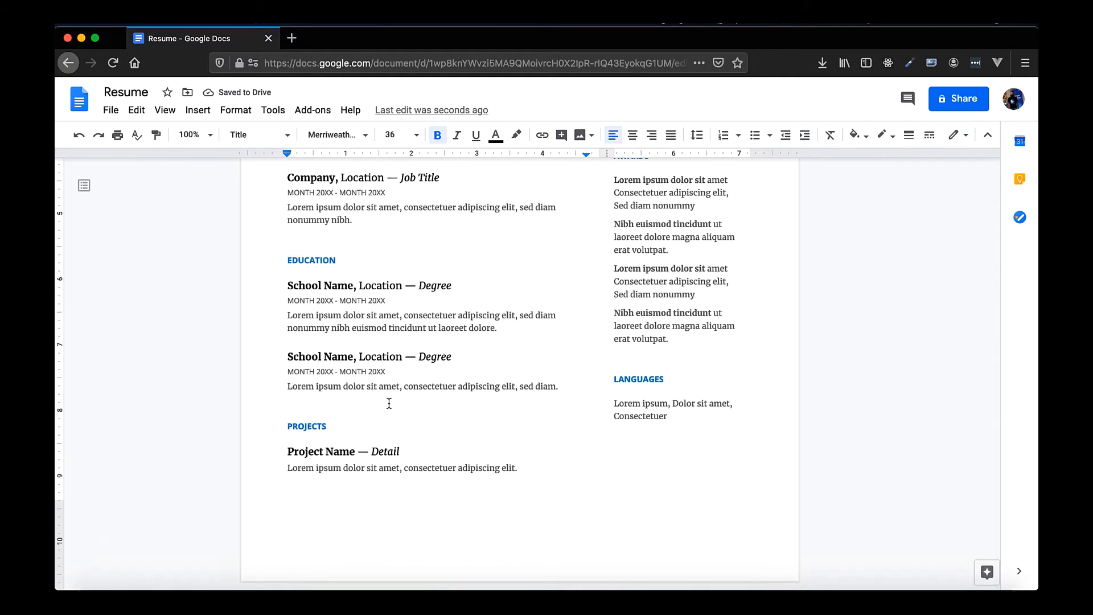
pyautogui.scroll(8, 389, 403)
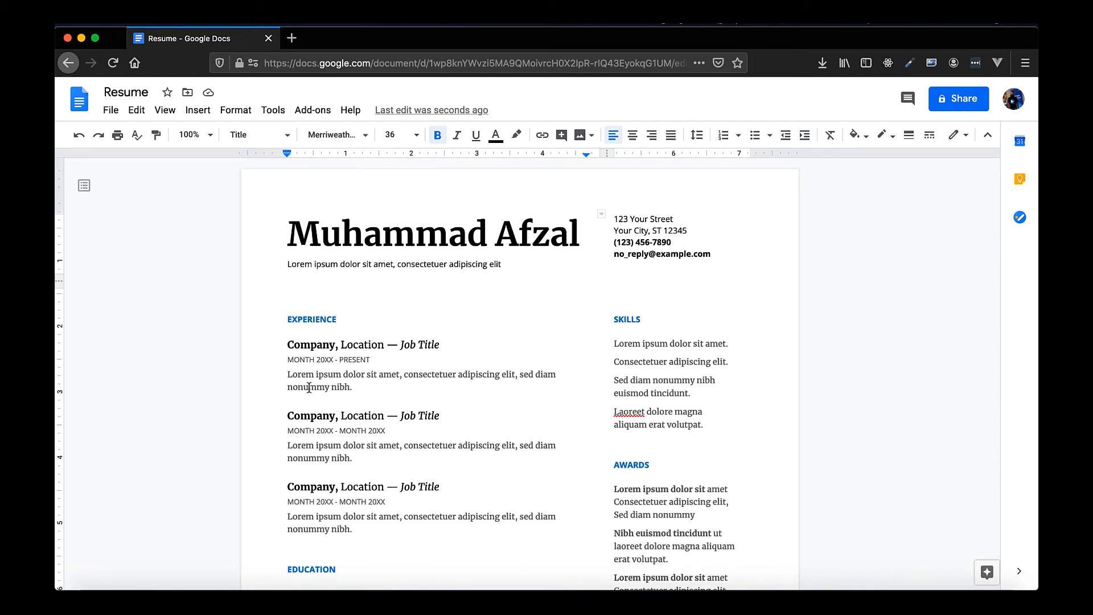
pyautogui.click(141, 94)
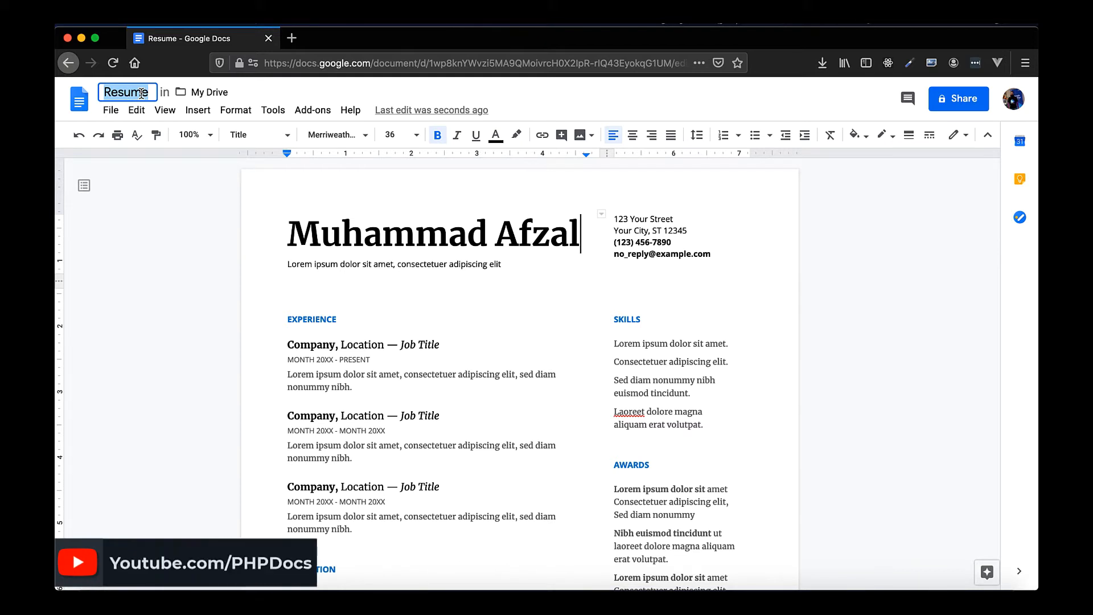
pyautogui.write('My C.V')
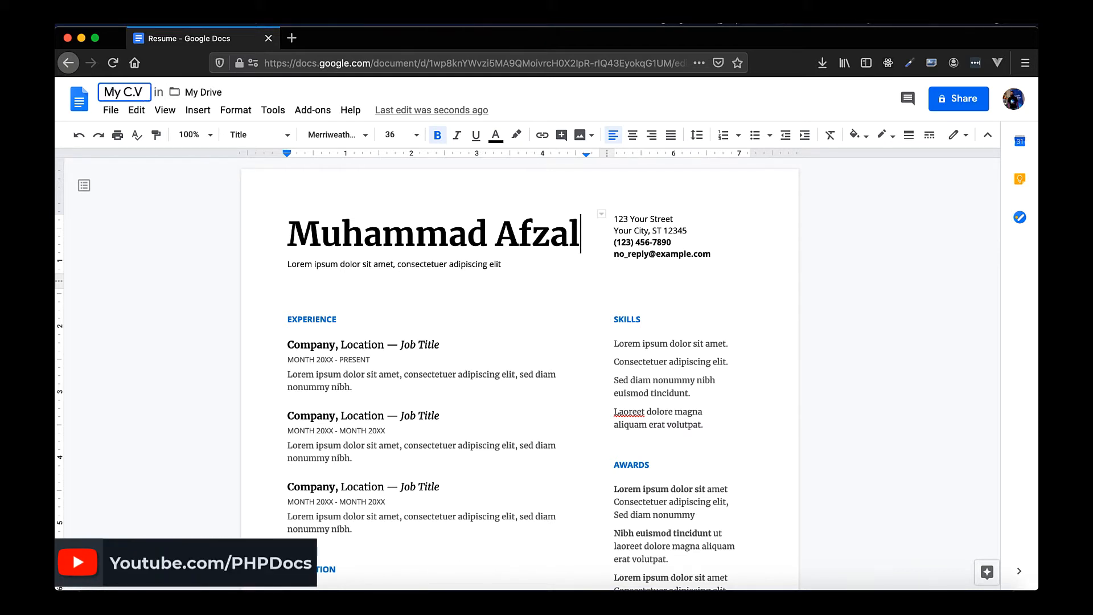
pyautogui.press('Return')
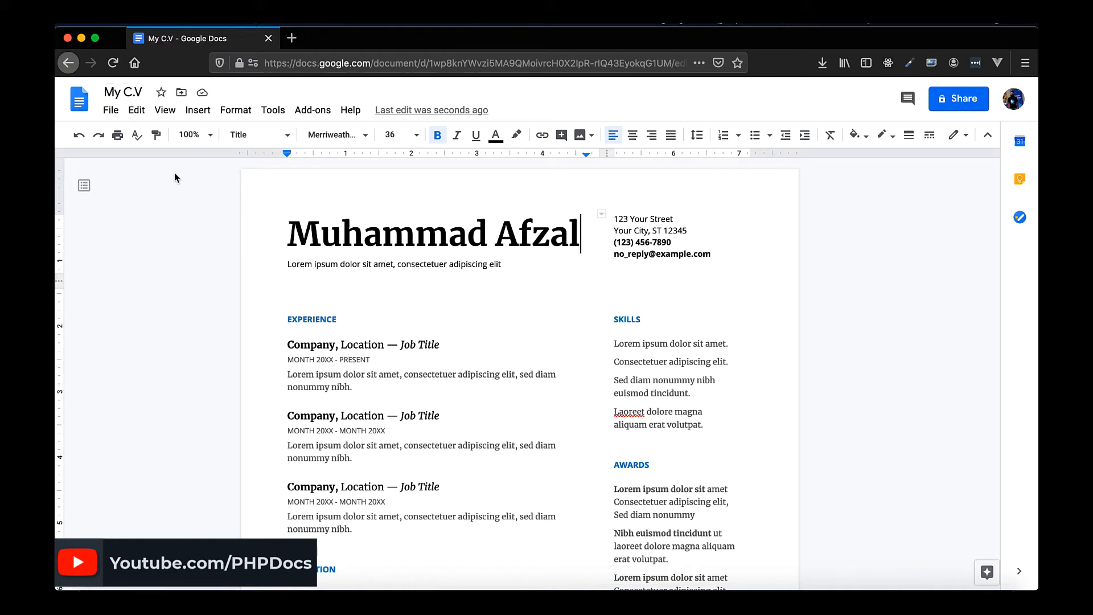
pyautogui.click(80, 108)
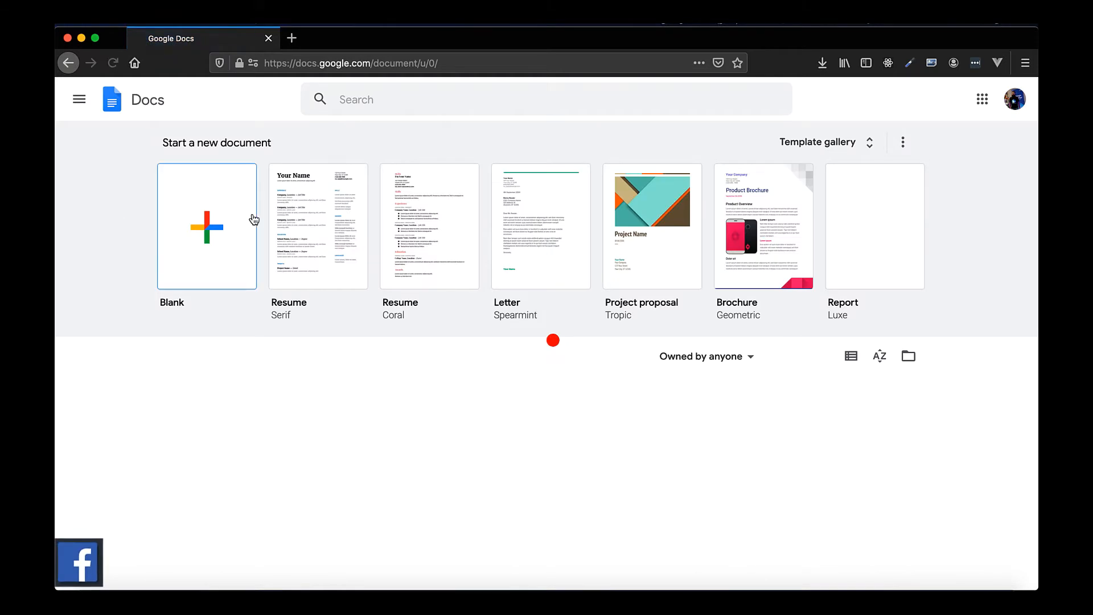
# Create a blank document and type 'Heading' in it
pyautogui.click(207, 226)
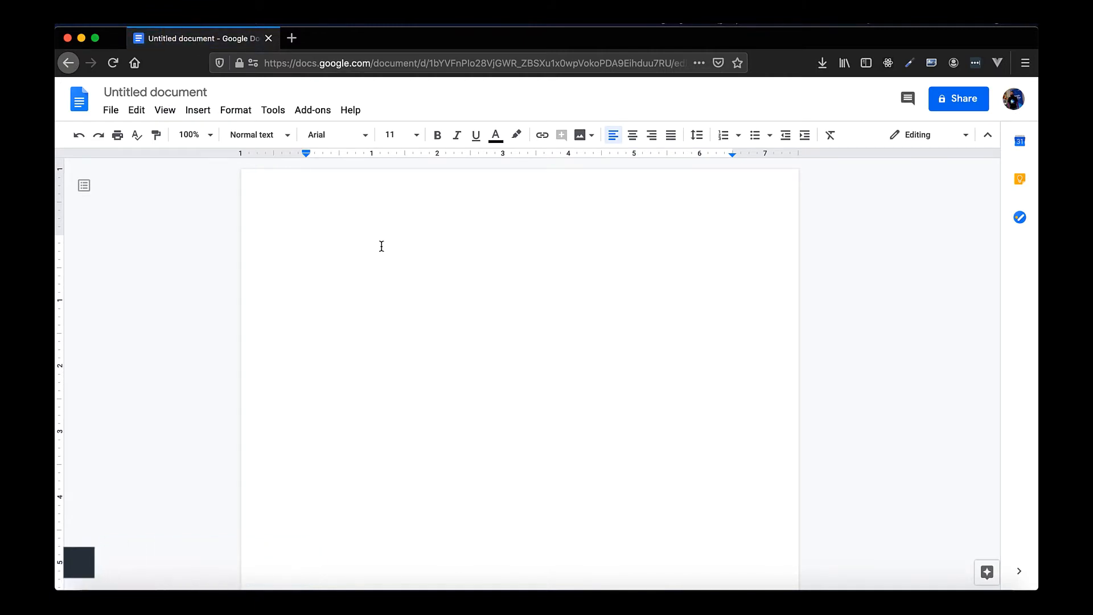
pyautogui.write('Heading')
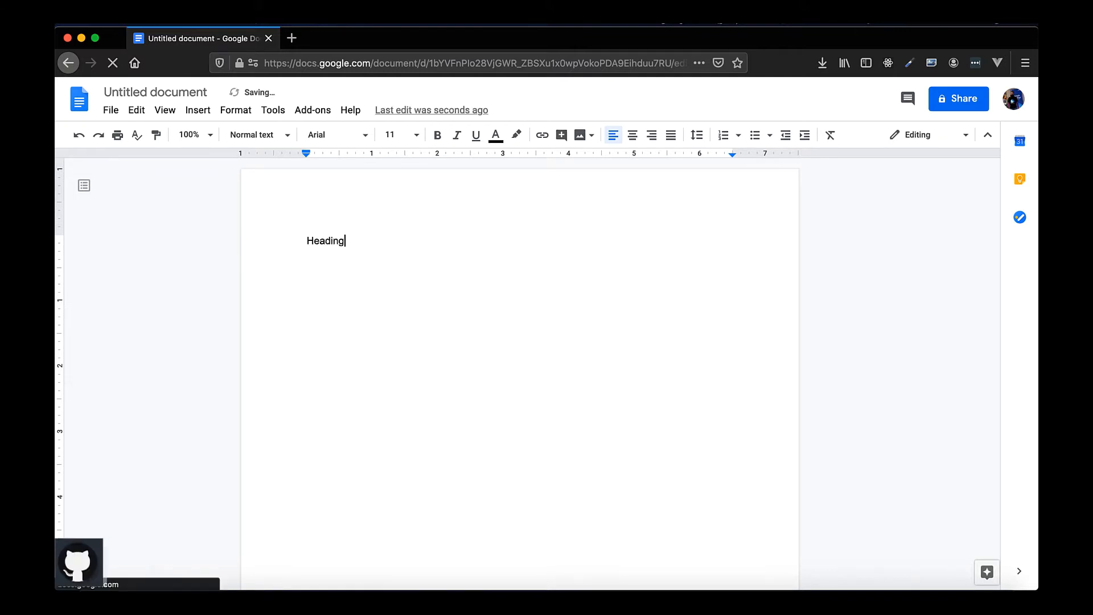
pyautogui.press('super+t')
# Search Google for 'lorem ipsum' and open the lipsum.com result
pyautogui.write('google.com')
pyautogui.press('Return')
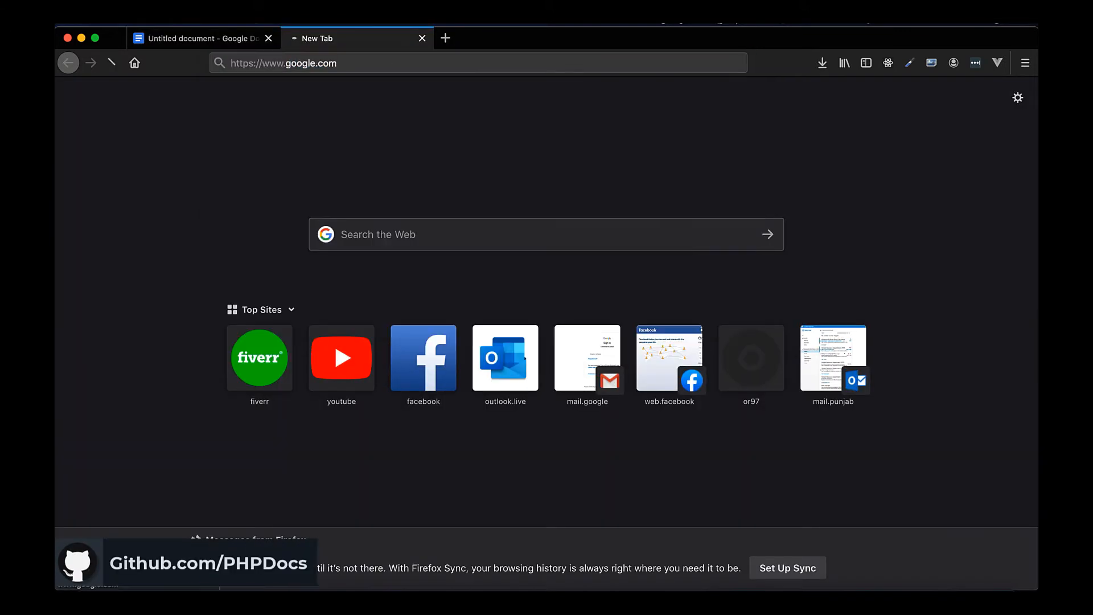
pyautogui.write('lorem')
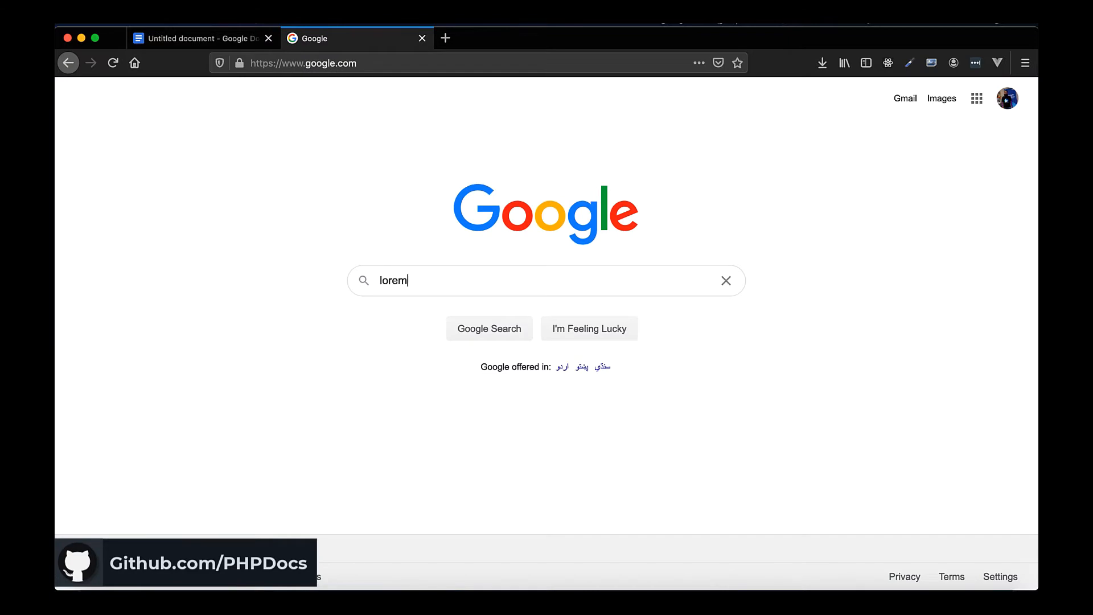
pyautogui.press('Down')
pyautogui.press('Return')
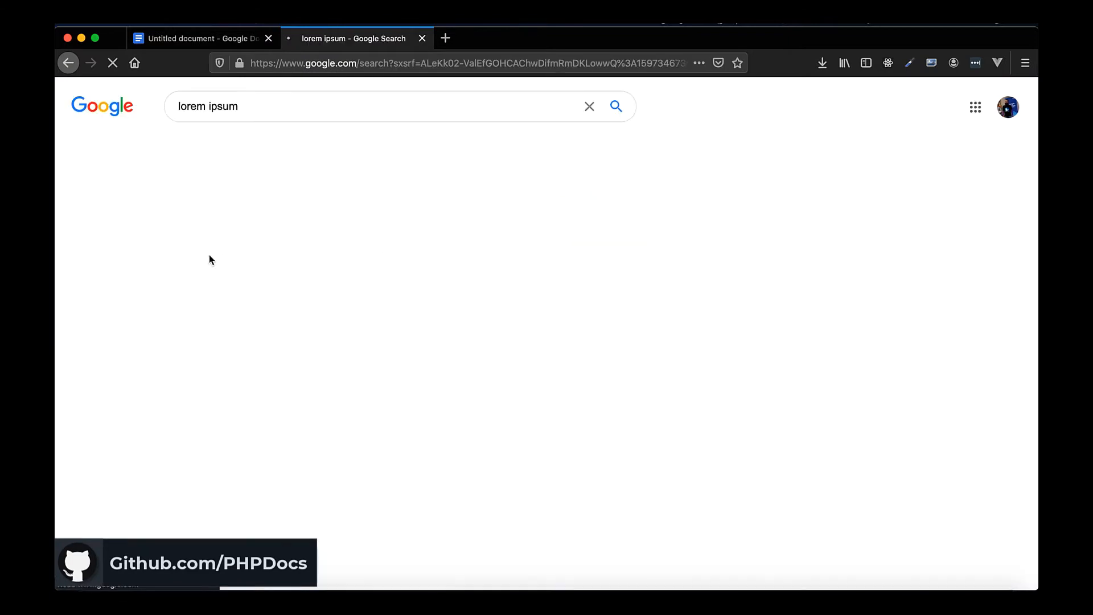
pyautogui.click(302, 225)
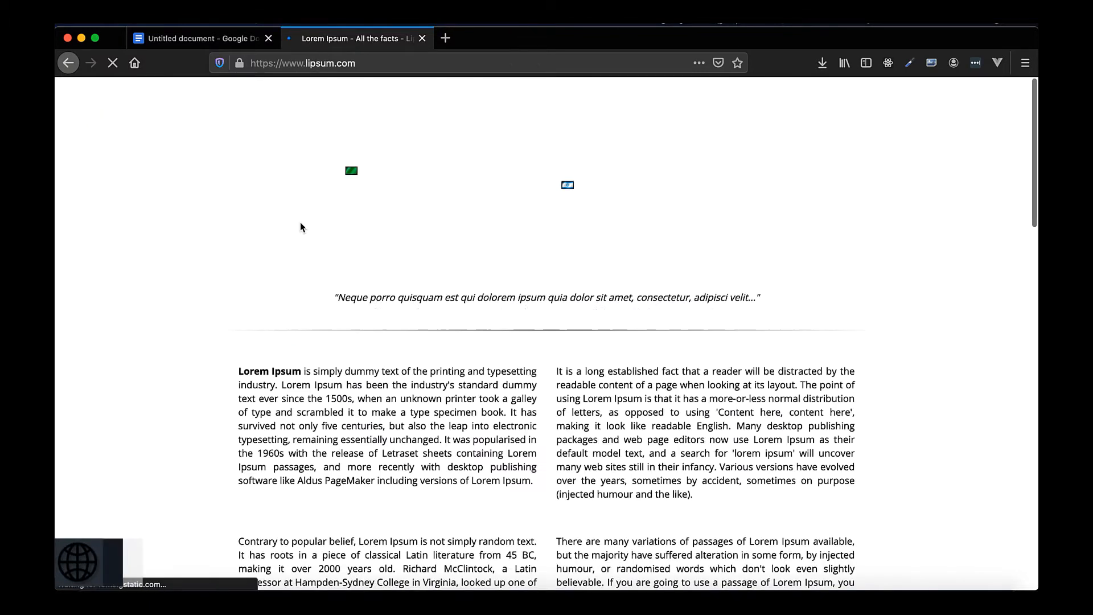
# Select the 'What is Lorem Ipsum?' heading and paragraph, then return to the document tab
pyautogui.scroll(-2, 348, 369)
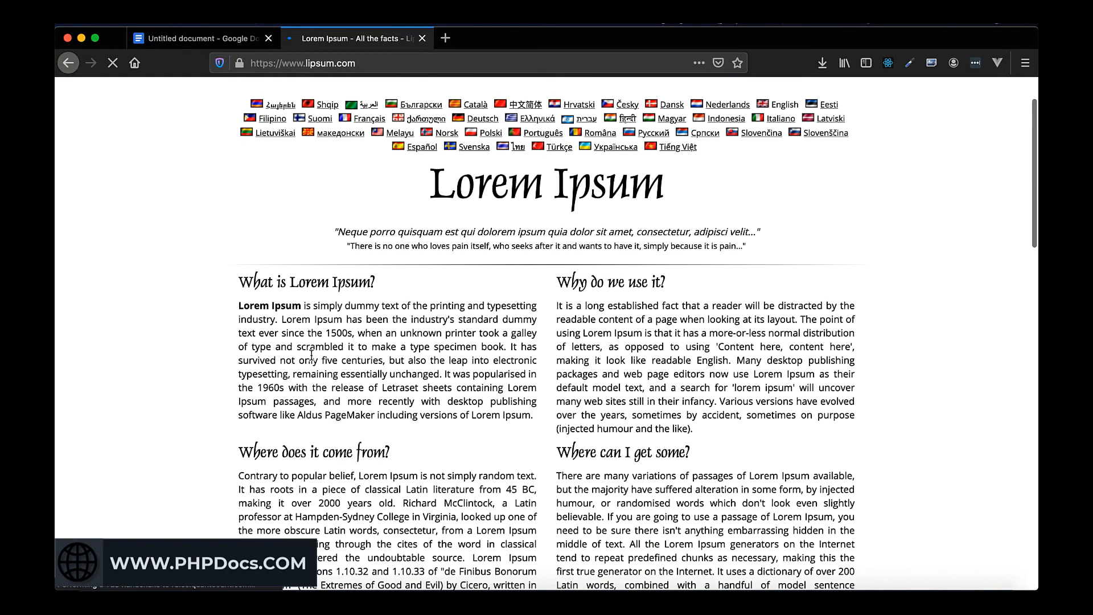
pyautogui.moveTo(535, 419); pyautogui.dragTo(288, 330)
pyautogui.click(288, 330)
pyautogui.moveTo(240, 275); pyautogui.dragTo(535, 417)
pyautogui.press('super+c')
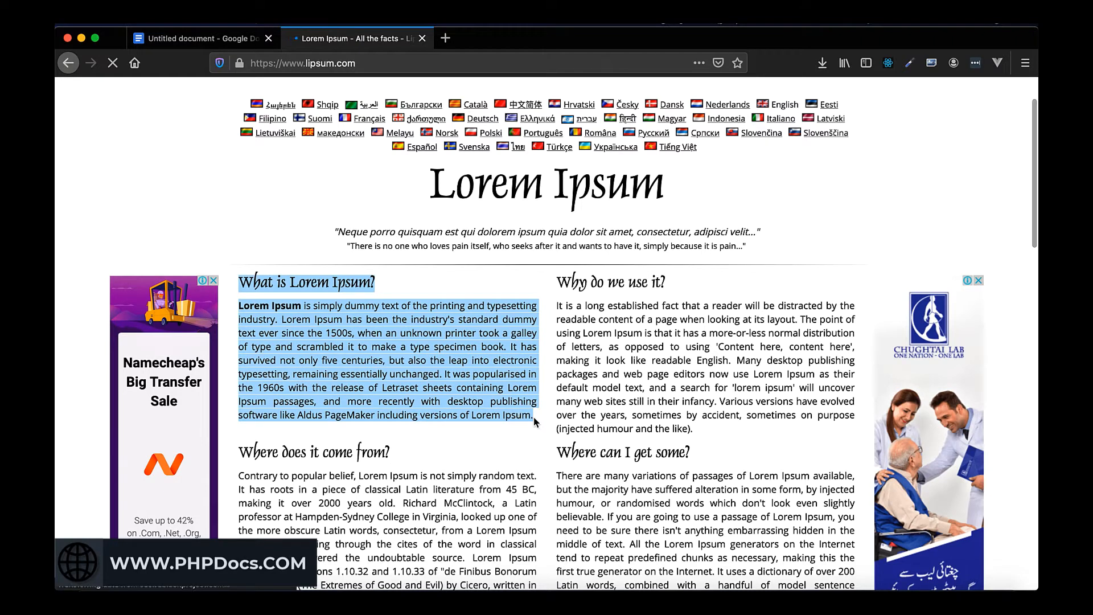
pyautogui.click(199, 38)
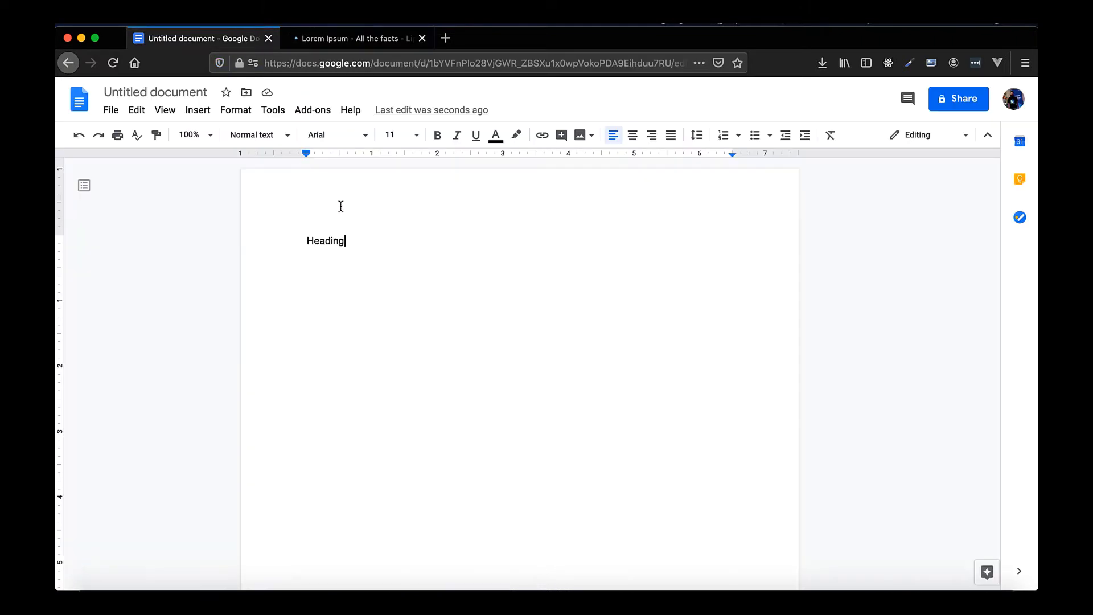
# Paste the Lorem Ipsum section over 'Heading' and give its heading the Heading 1 style
pyautogui.press('super+a')
pyautogui.press('super+v')
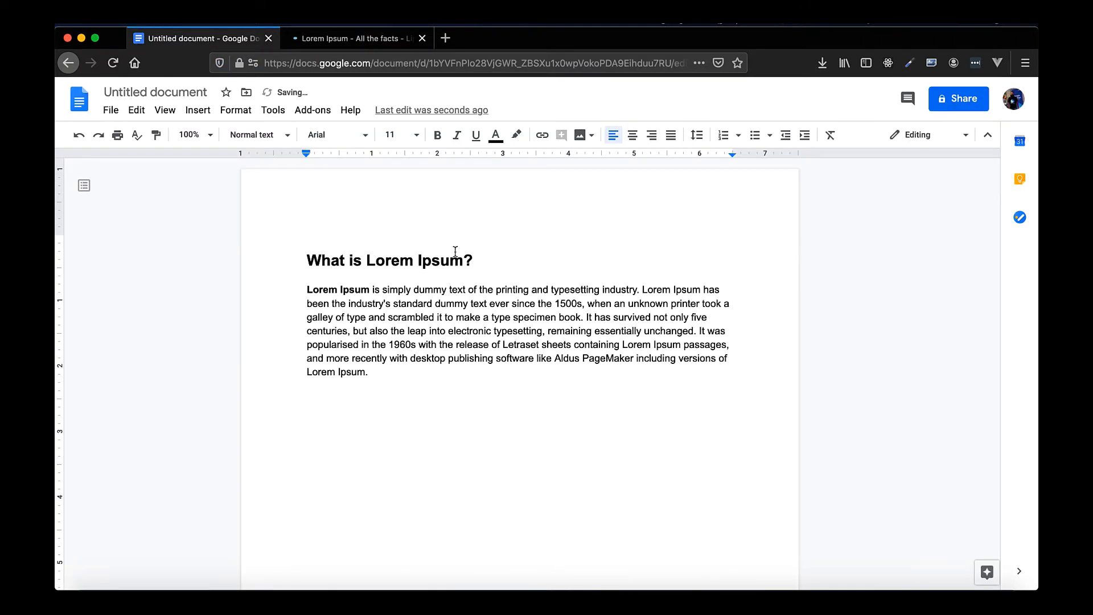
pyautogui.moveTo(482, 256); pyautogui.dragTo(304, 248)
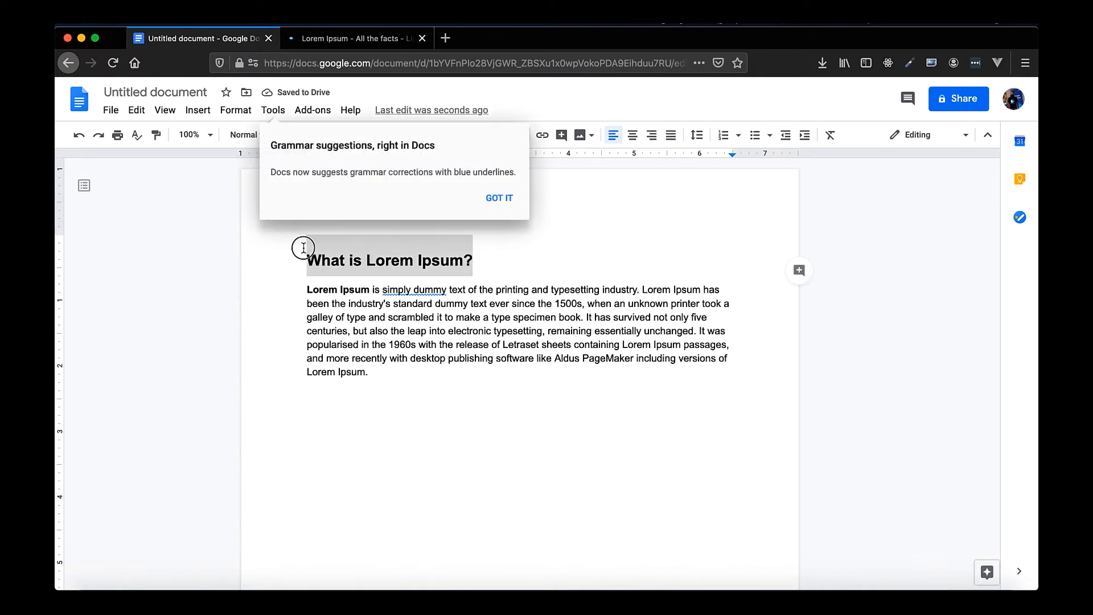
pyautogui.click(499, 198)
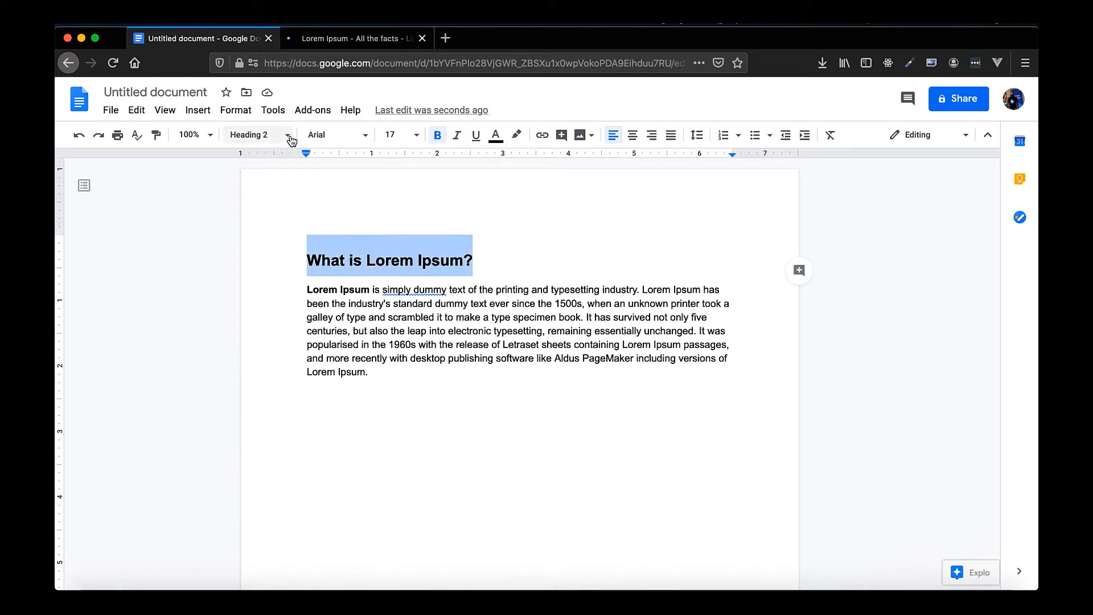
pyautogui.click(288, 137)
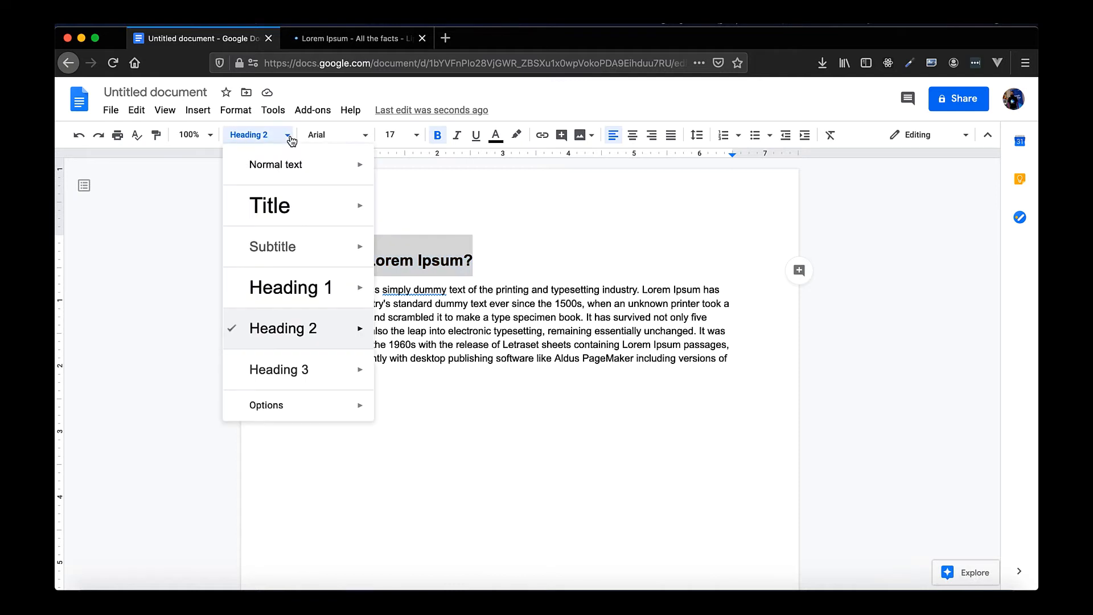
pyautogui.click(295, 218)
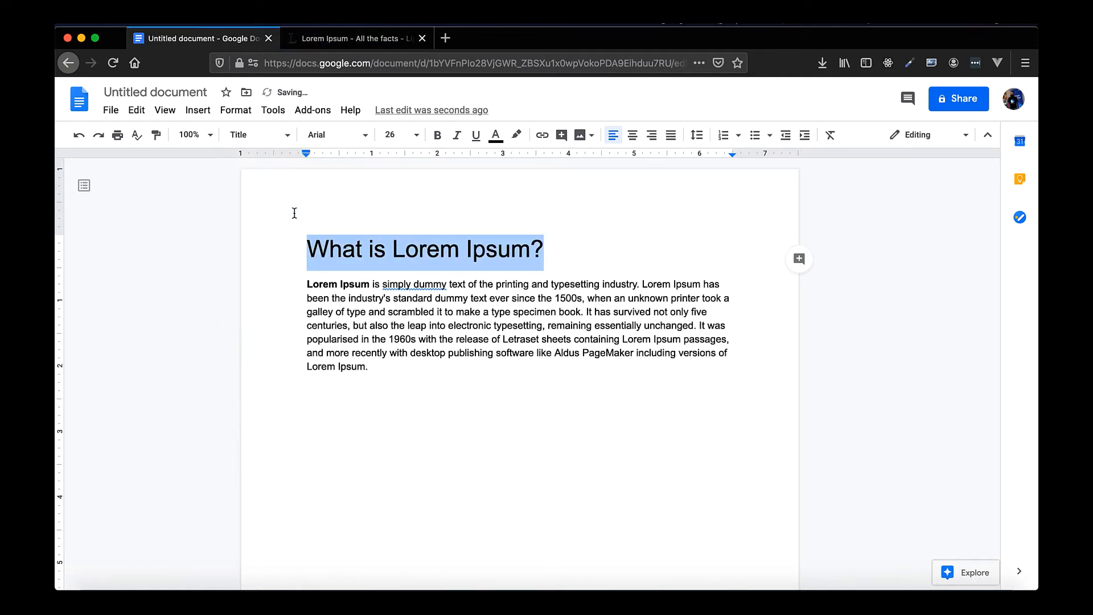
pyautogui.click(289, 139)
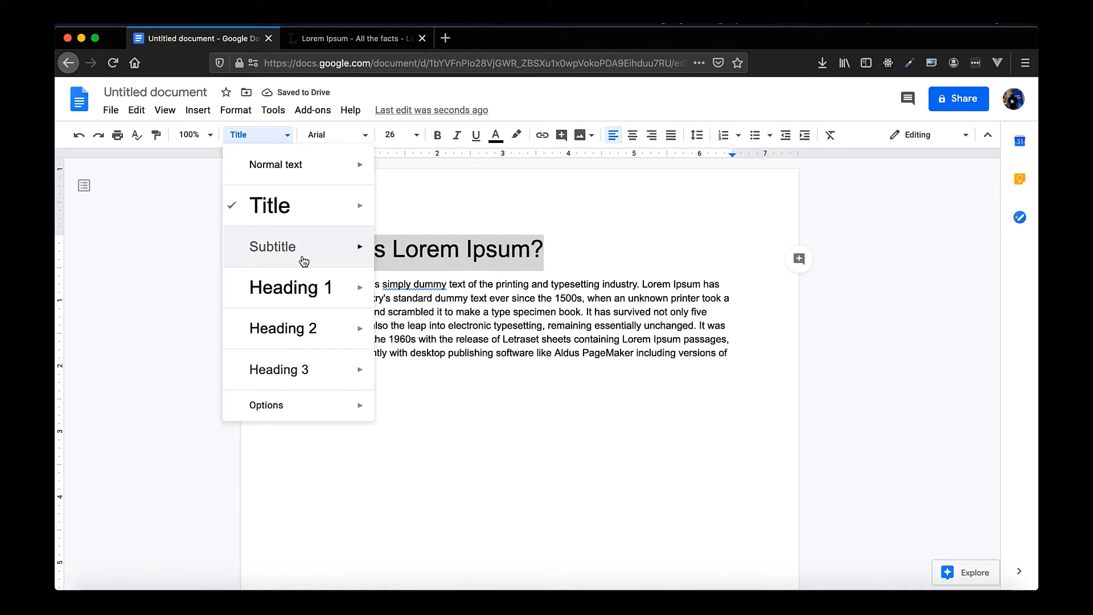
pyautogui.moveTo(306, 284)
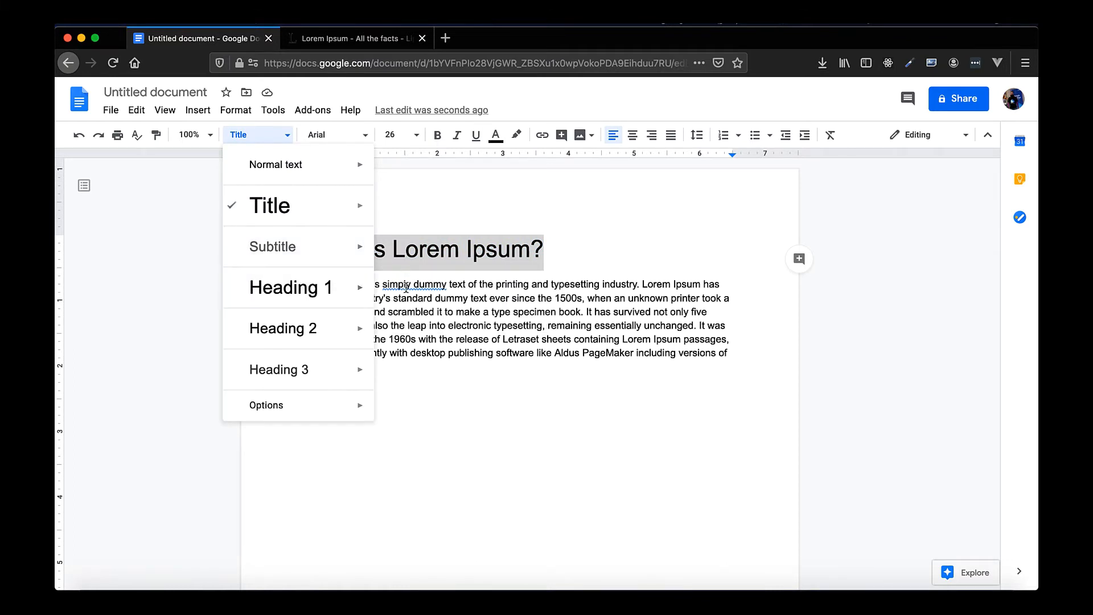
pyautogui.click(409, 286)
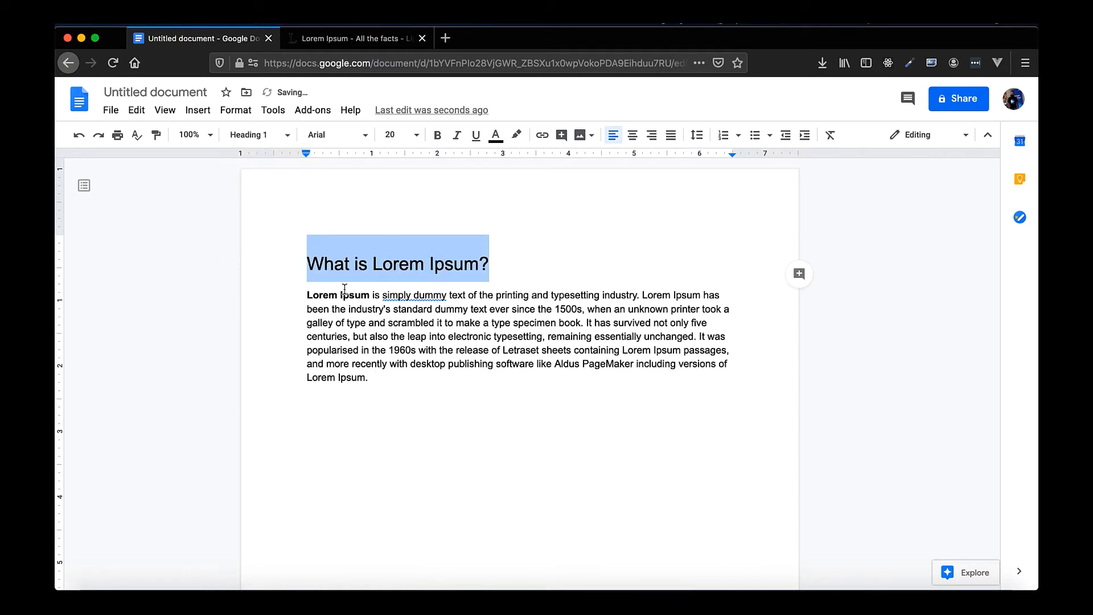
# Make the 'What is Lorem Ipsum?' heading bold and underlined, leaving it non-italic
pyautogui.click(437, 136)
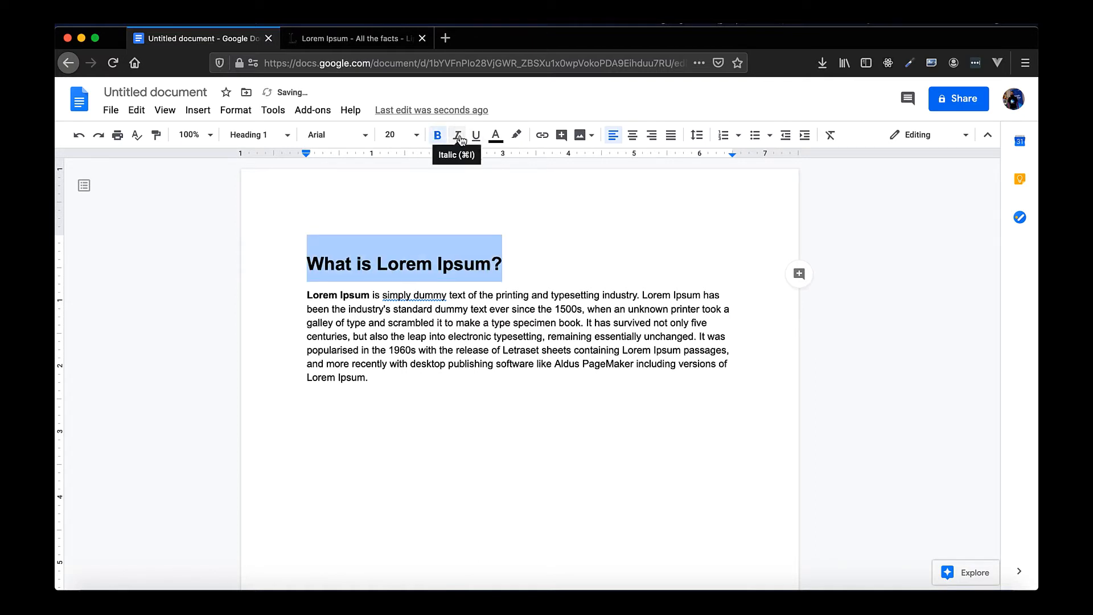
pyautogui.click(457, 135)
pyautogui.click(458, 135)
pyautogui.click(474, 138)
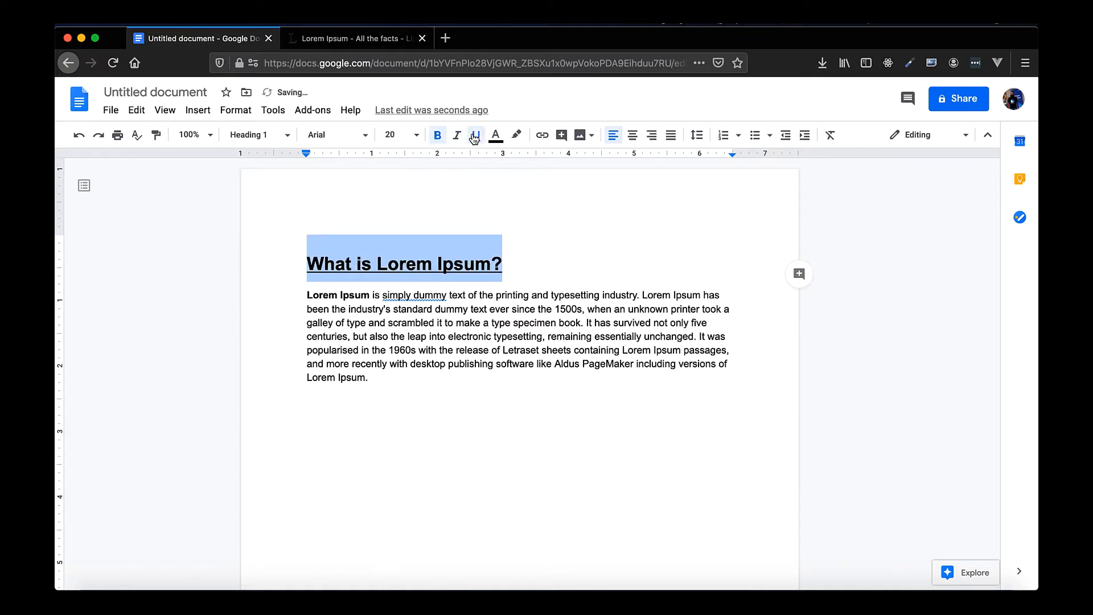
pyautogui.click(503, 138)
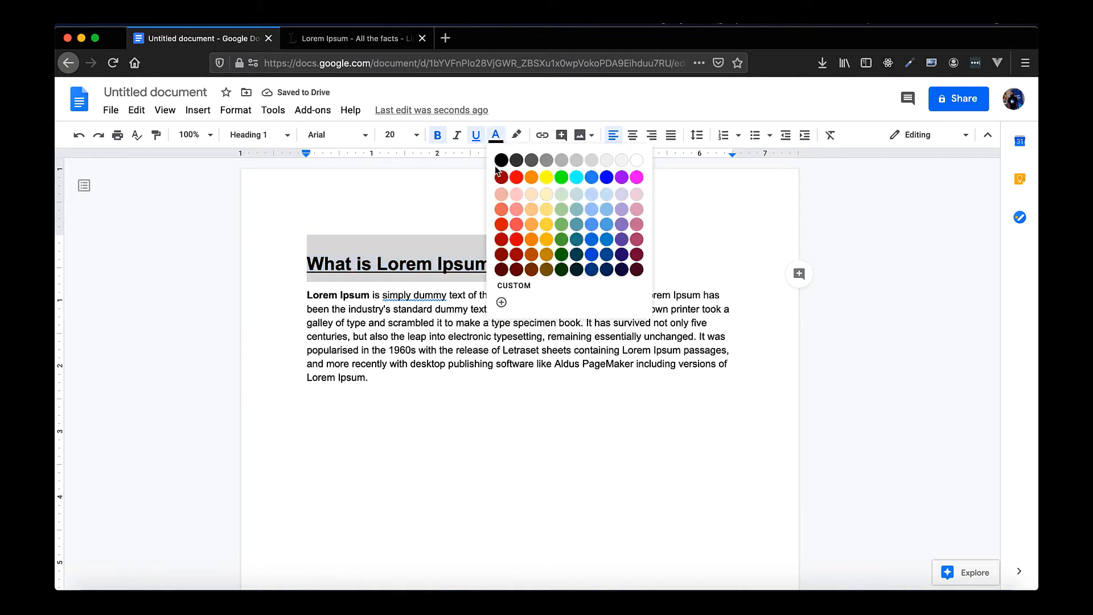
pyautogui.click(447, 207)
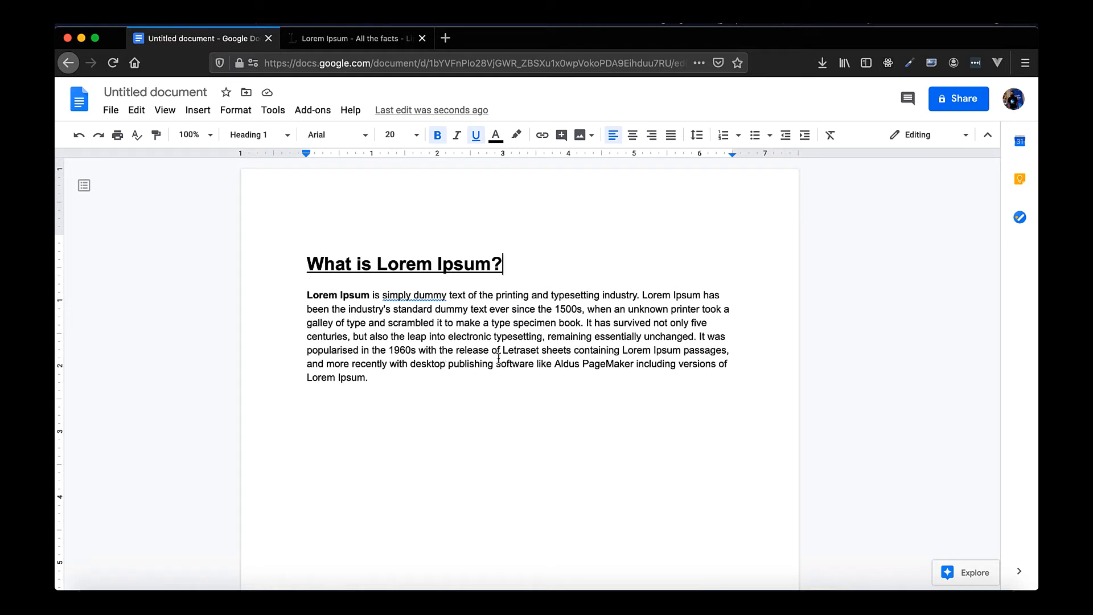
# Add an empty line after the Lorem Ipsum paragraph
pyautogui.click(382, 375)
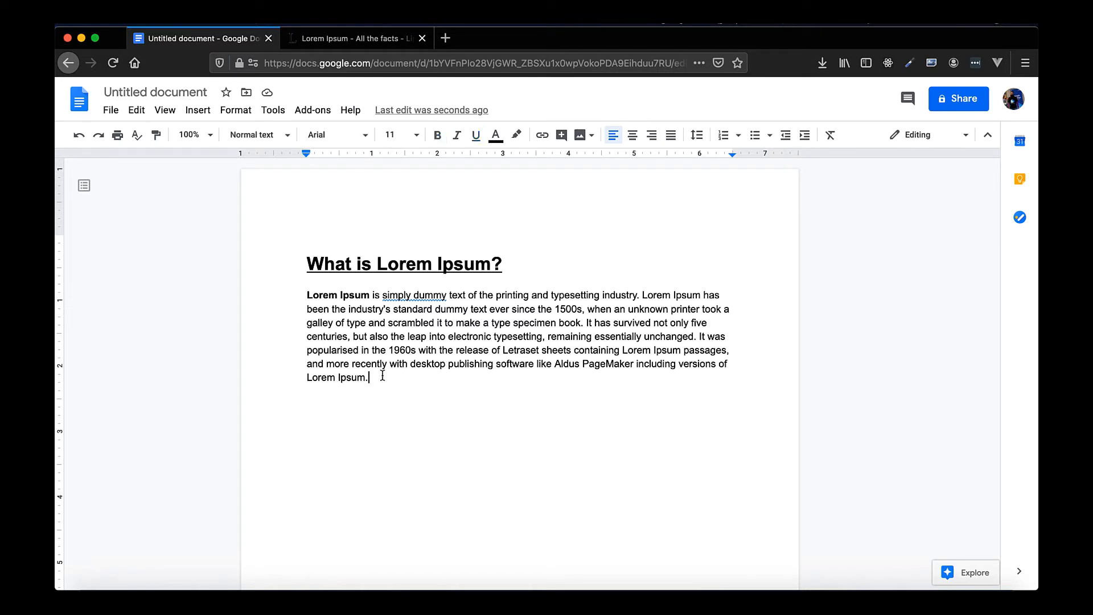
pyautogui.press('Return')
pyautogui.click(198, 110)
pyautogui.moveTo(238, 137)
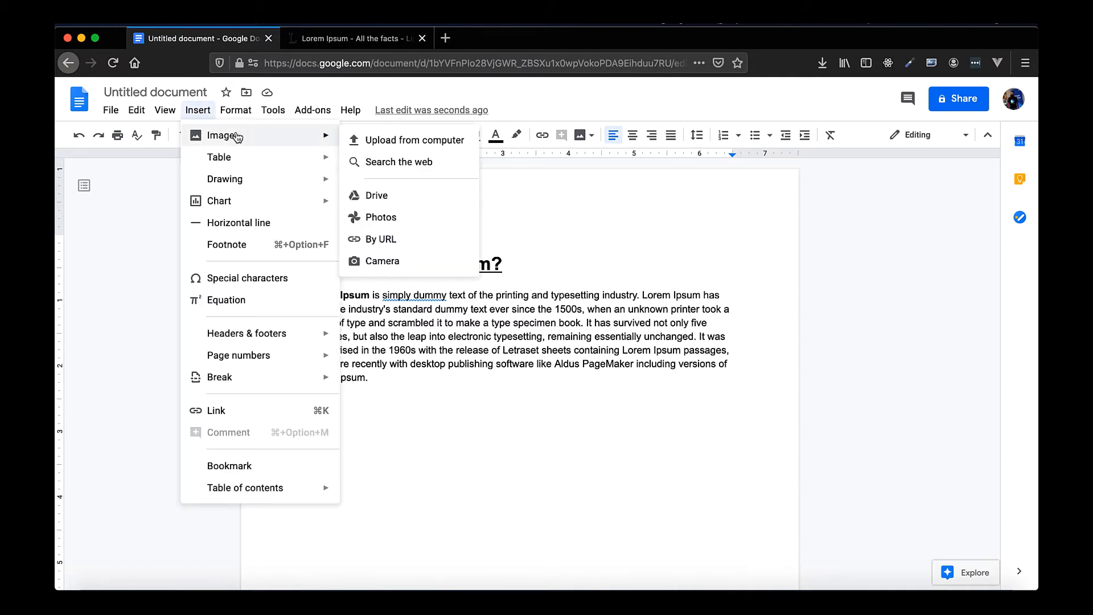
pyautogui.click(407, 431)
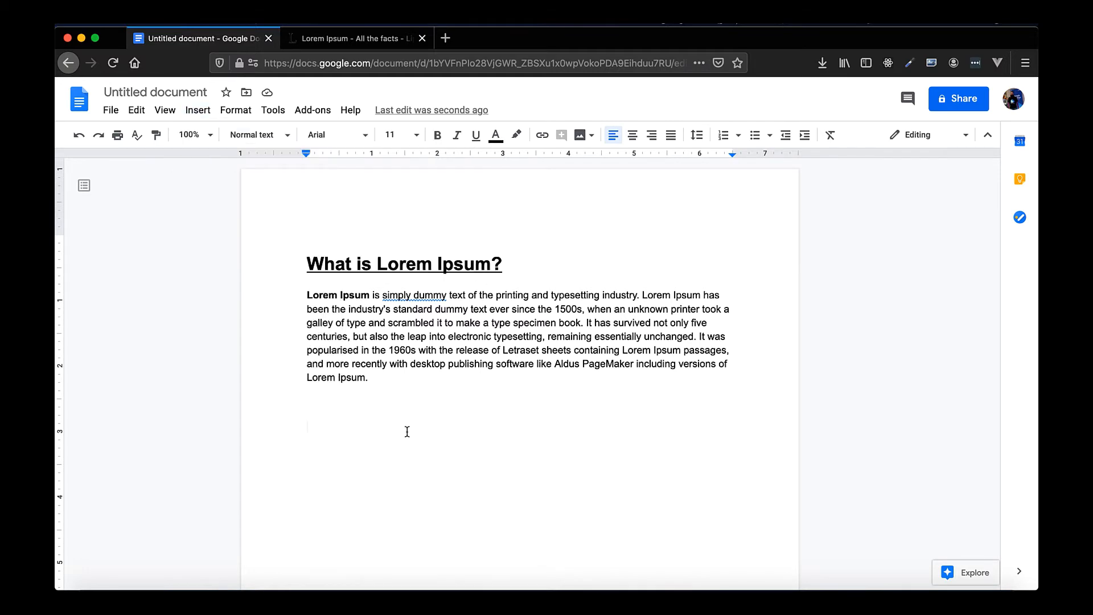
# Search Google Images for 'google logo' in a new tab
pyautogui.press('super+t')
pyautogui.write('images.google.com/')
pyautogui.press('Return')
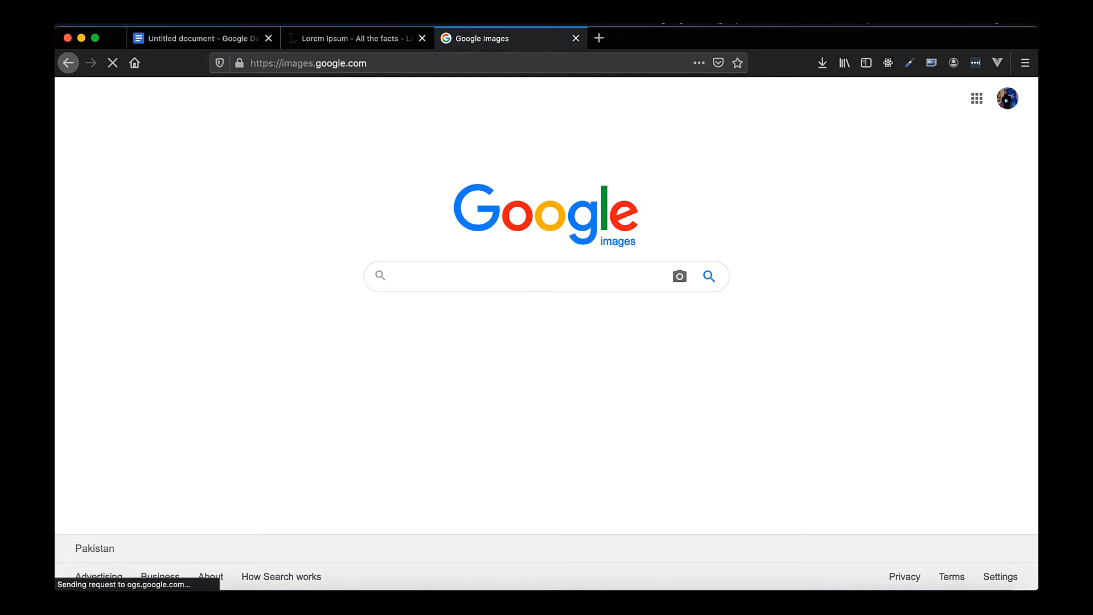
pyautogui.write('google logo')
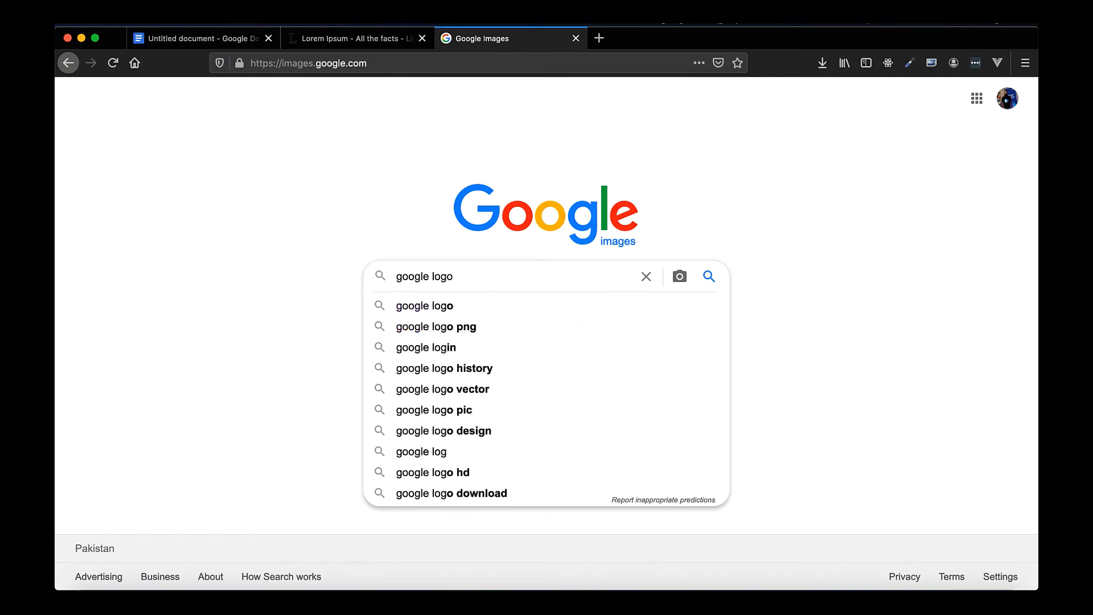
pyautogui.press('Return')
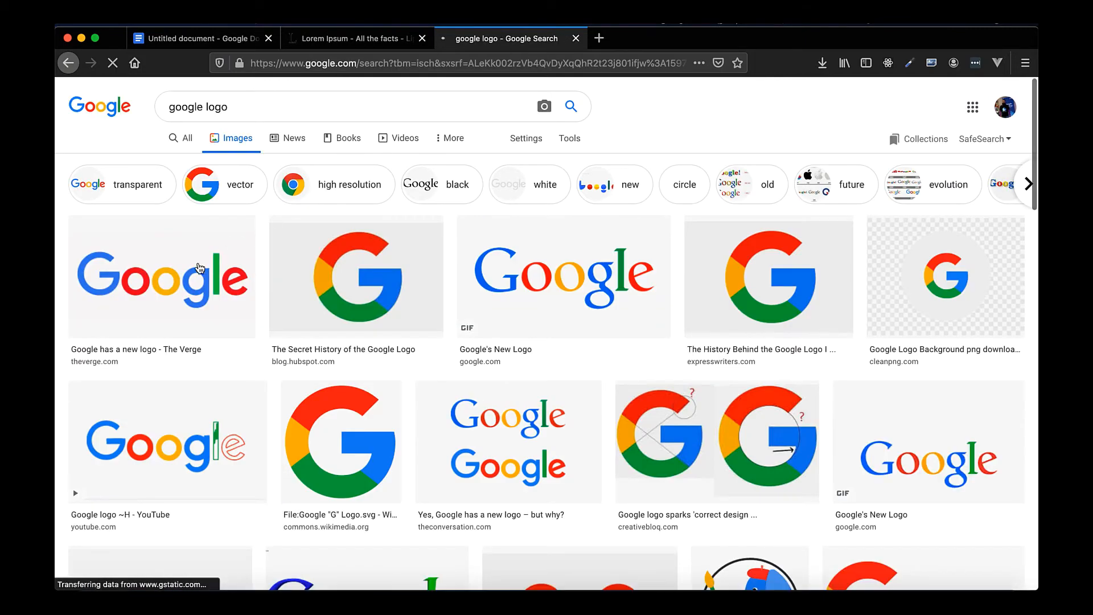
# Copy the first Google logo result image and return to the document
pyautogui.click(181, 276)
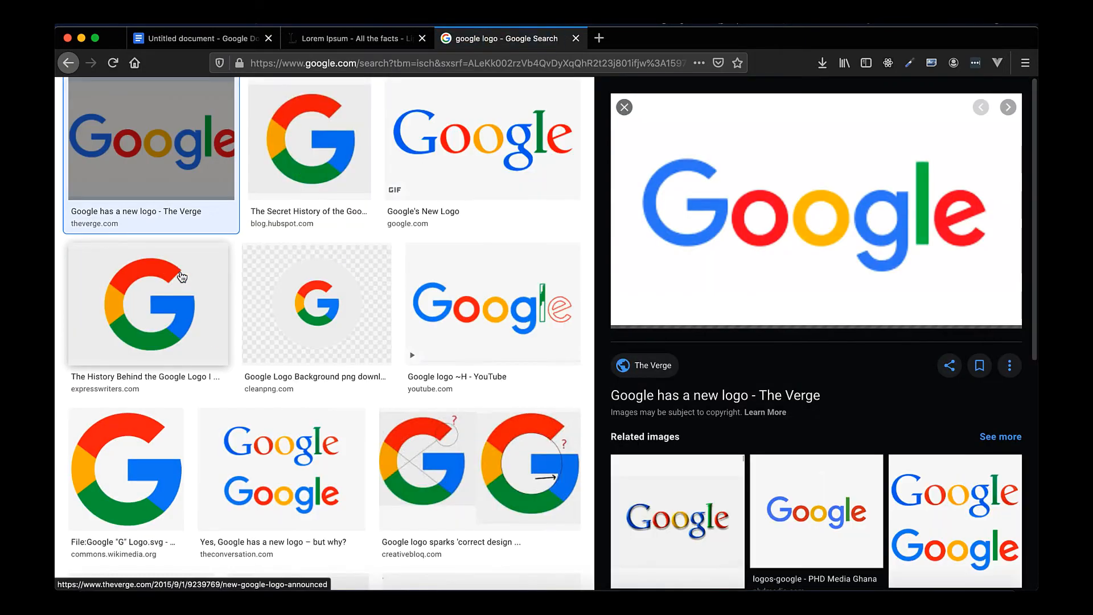
pyautogui.scroll(3, 501, 238)
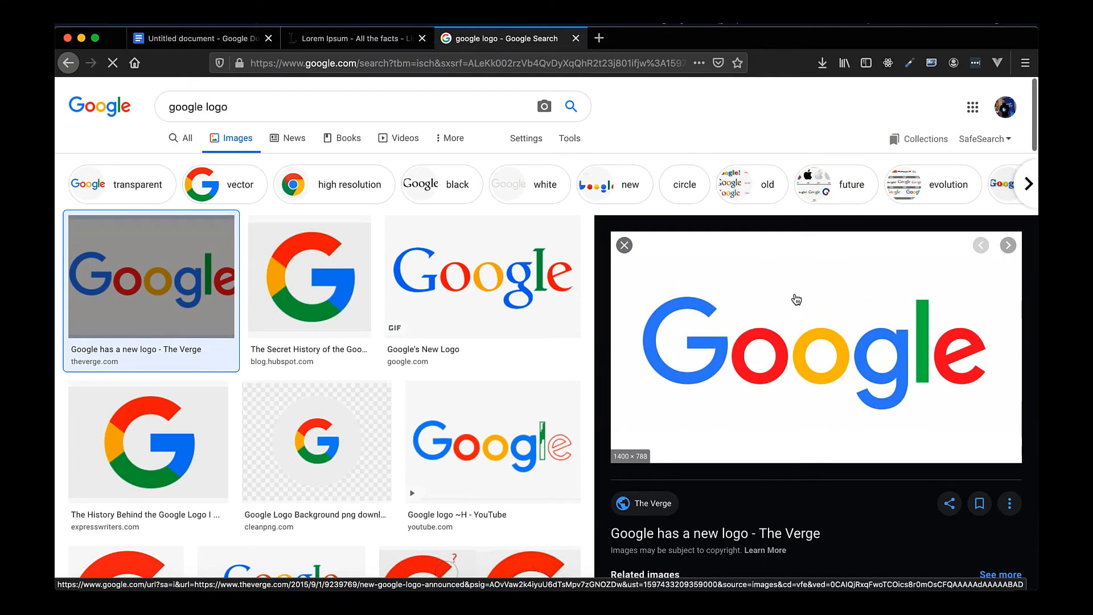
pyautogui.rightClick(795, 300)
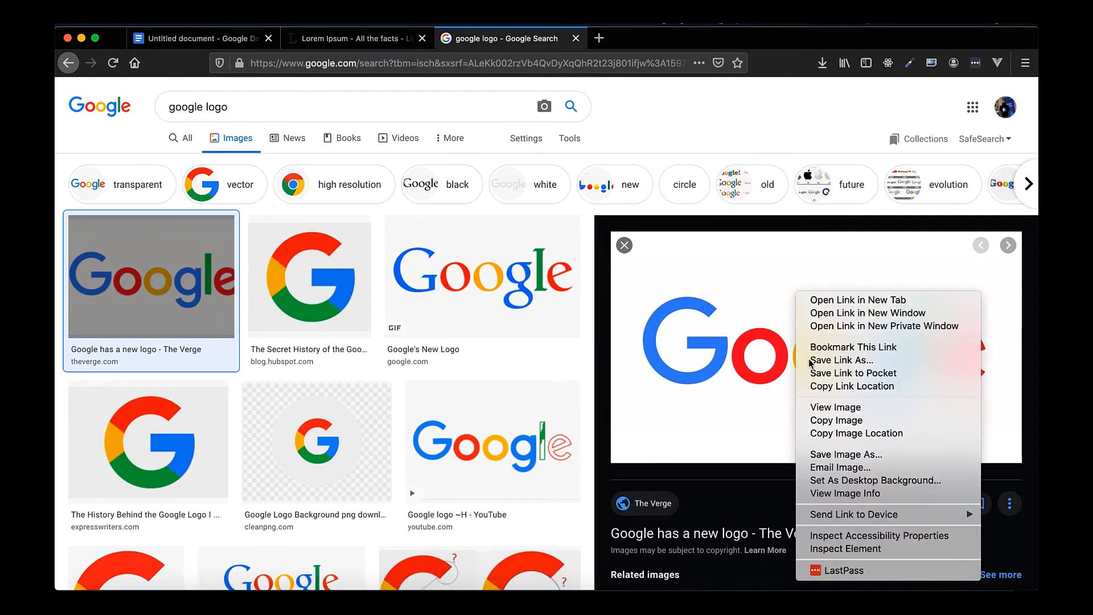
pyautogui.click(846, 422)
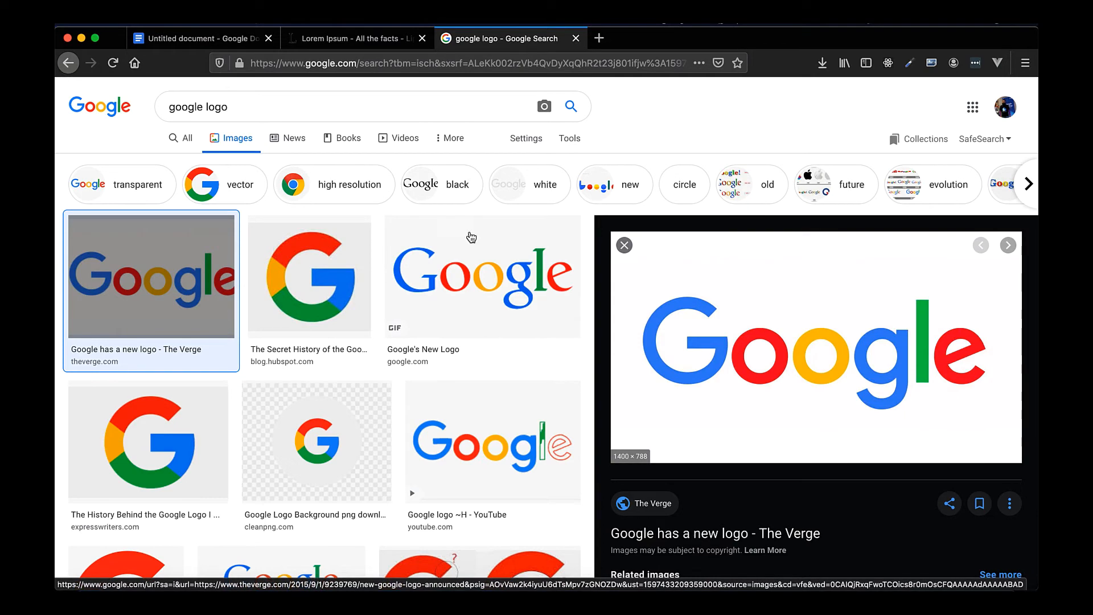
pyautogui.click(222, 41)
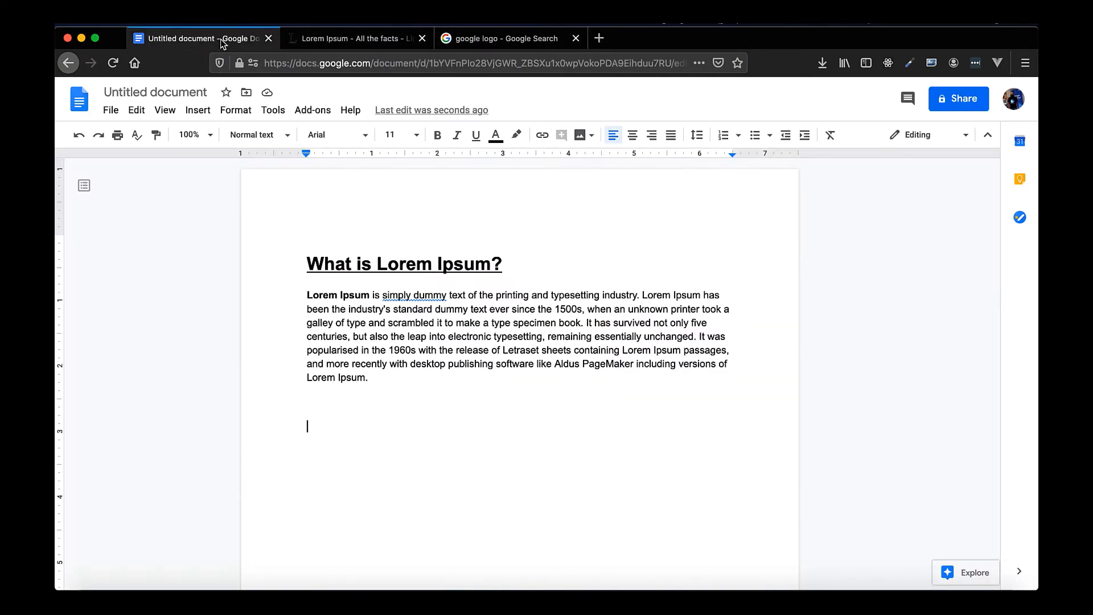
# Paste the Google logo below the paragraph with Cmd+V after Edit > Paste is blocked
pyautogui.click(136, 110)
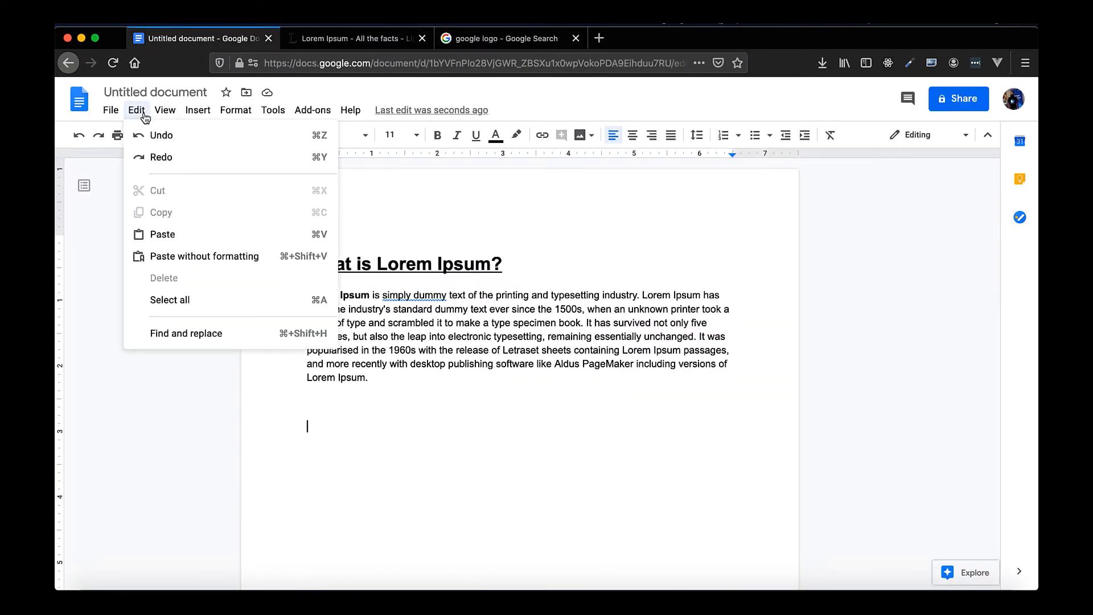
pyautogui.click(163, 236)
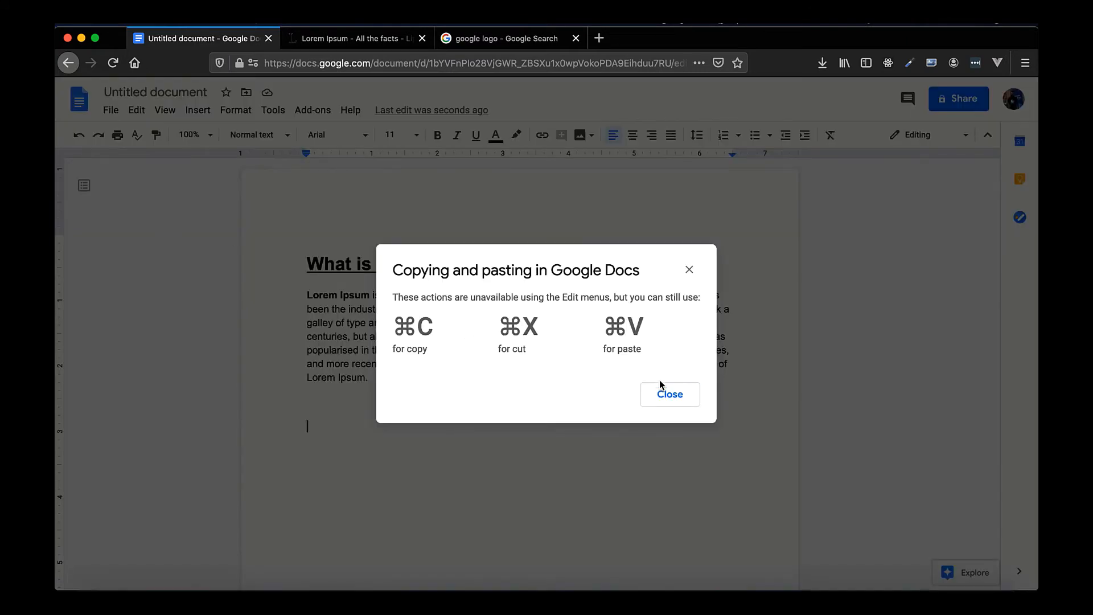
pyautogui.click(670, 394)
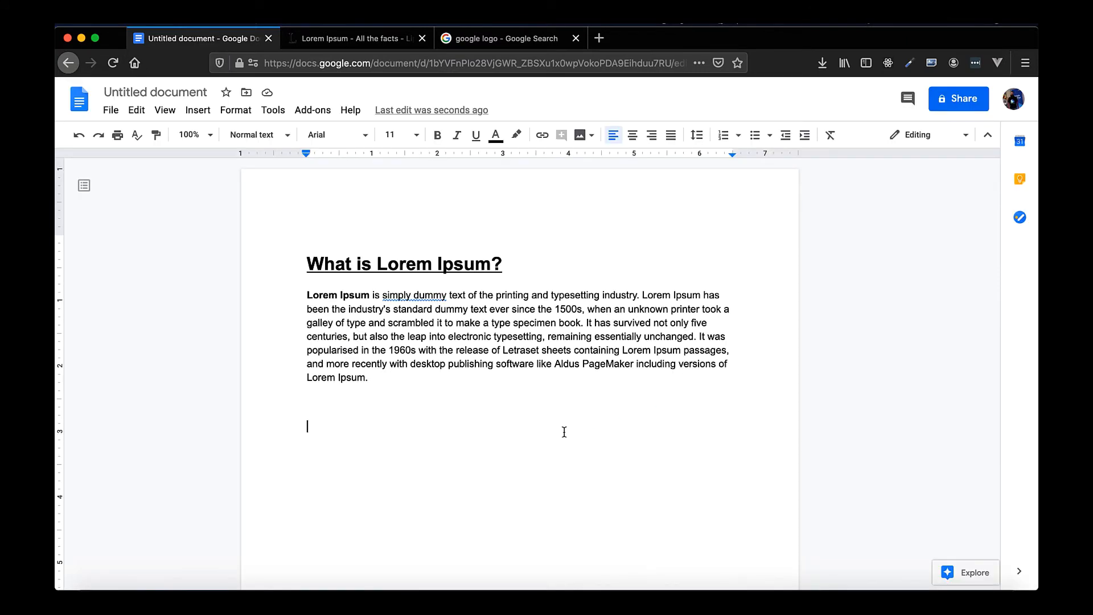
pyautogui.press('super+v')
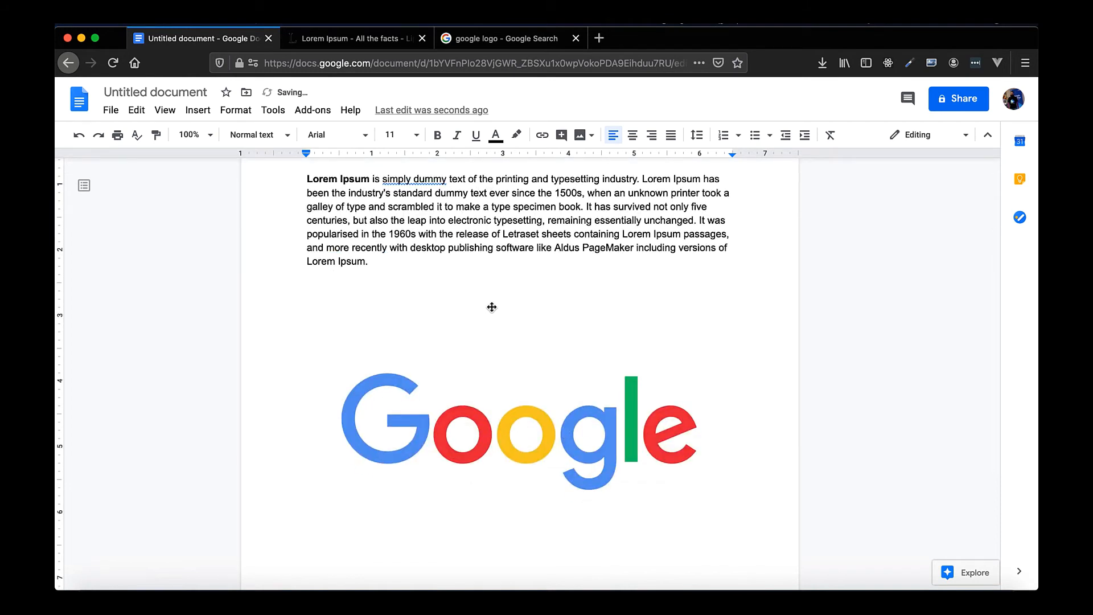
# Shrink the Google logo and set it to wrap text with a 3/8" margin
pyautogui.click(492, 308)
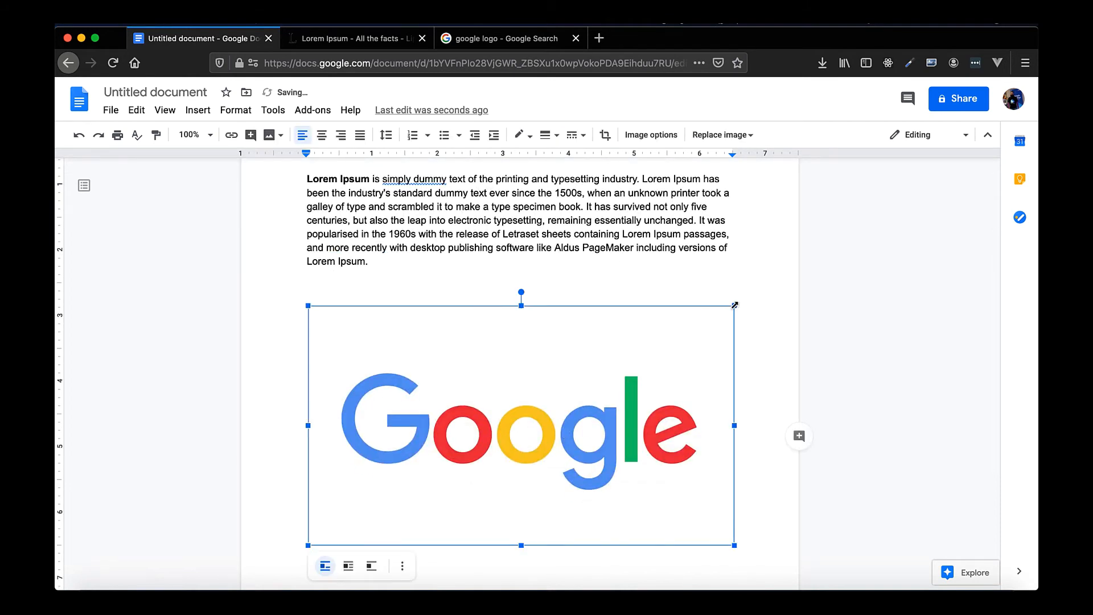
pyautogui.moveTo(734, 305); pyautogui.dragTo(630, 395)
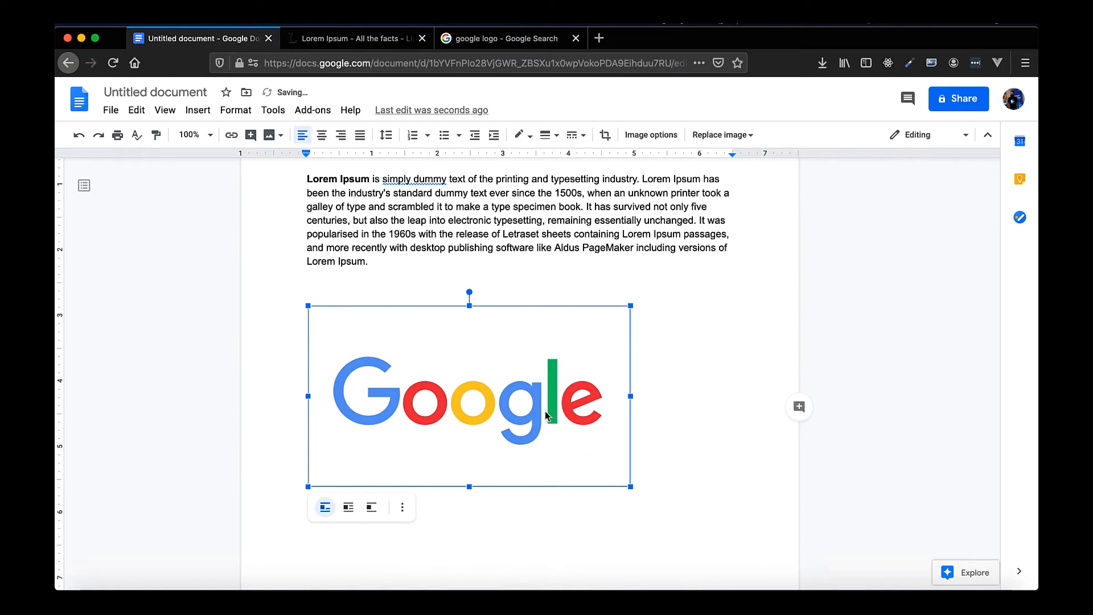
pyautogui.click(348, 507)
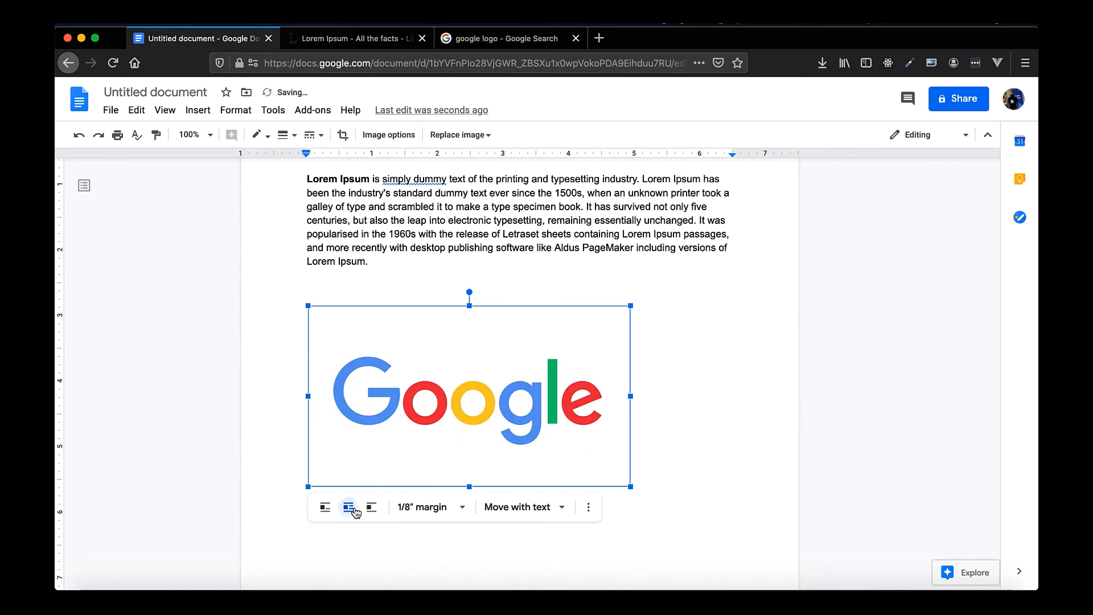
pyautogui.click(455, 507)
pyautogui.click(454, 400)
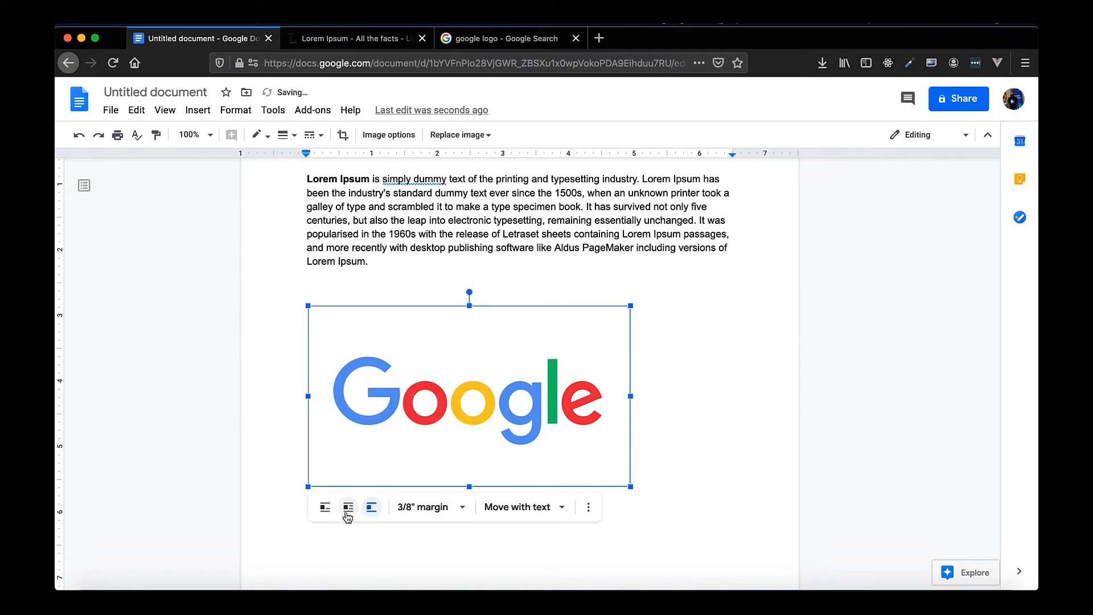
# Shrink the logo a bit more and drag it up beside the heading
pyautogui.moveTo(504, 390); pyautogui.dragTo(529, 386)
pyautogui.click(504, 389)
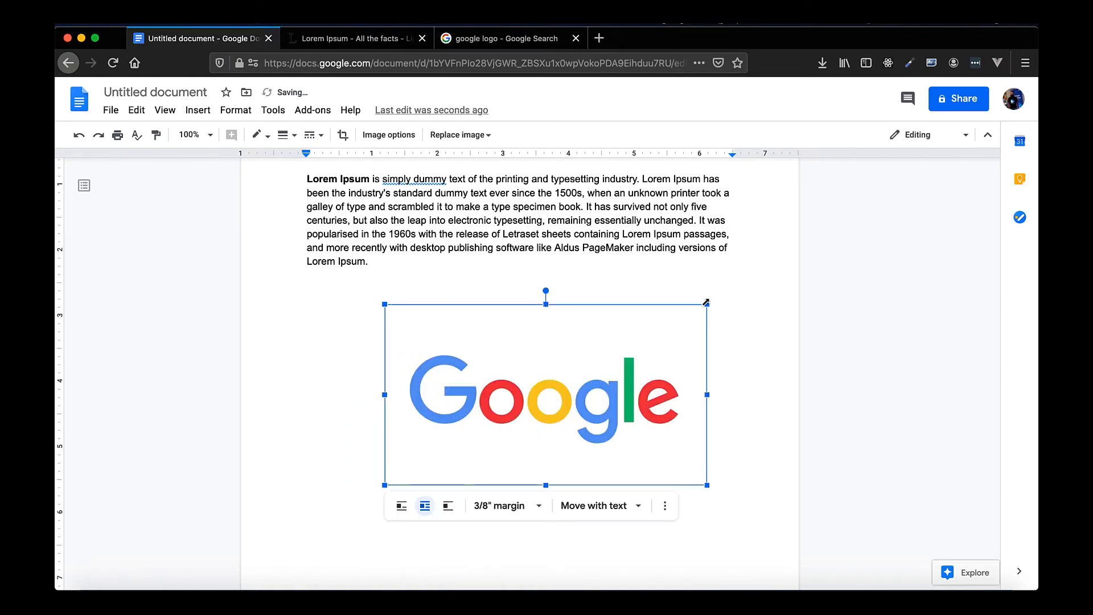
pyautogui.moveTo(706, 302); pyautogui.dragTo(665, 317)
pyautogui.click(579, 382)
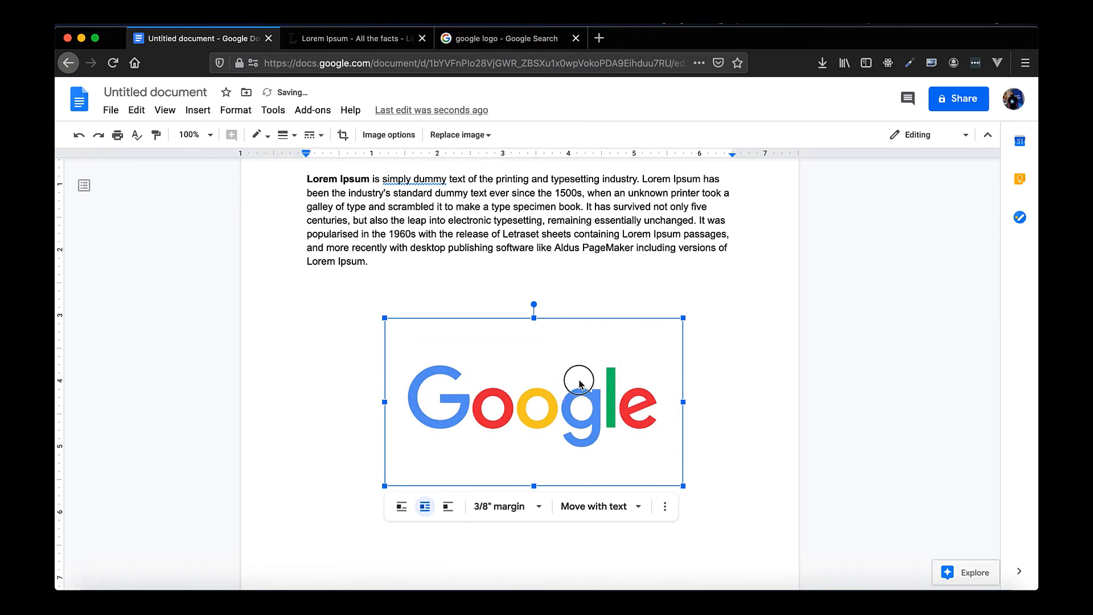
pyautogui.moveTo(579, 383); pyautogui.dragTo(579, 328)
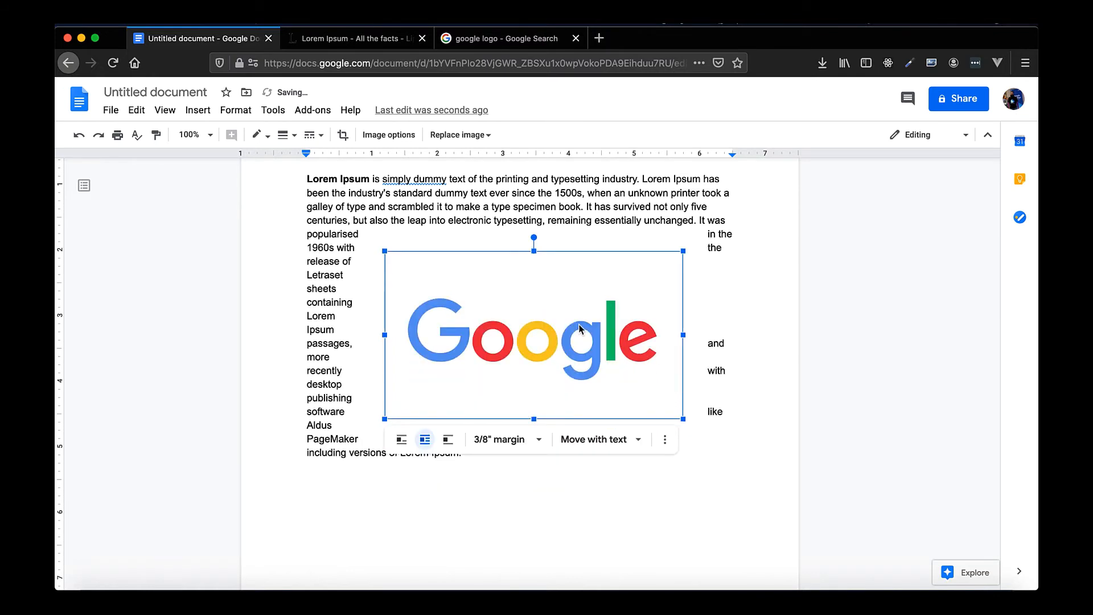
pyautogui.scroll(2, 579, 329)
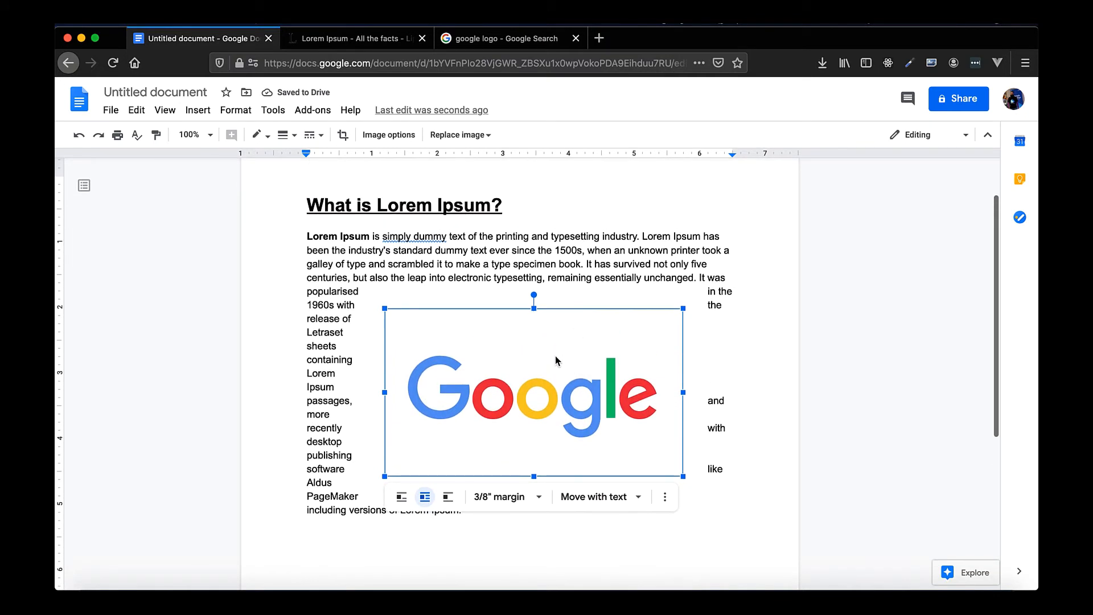
pyautogui.moveTo(556, 361); pyautogui.dragTo(477, 220)
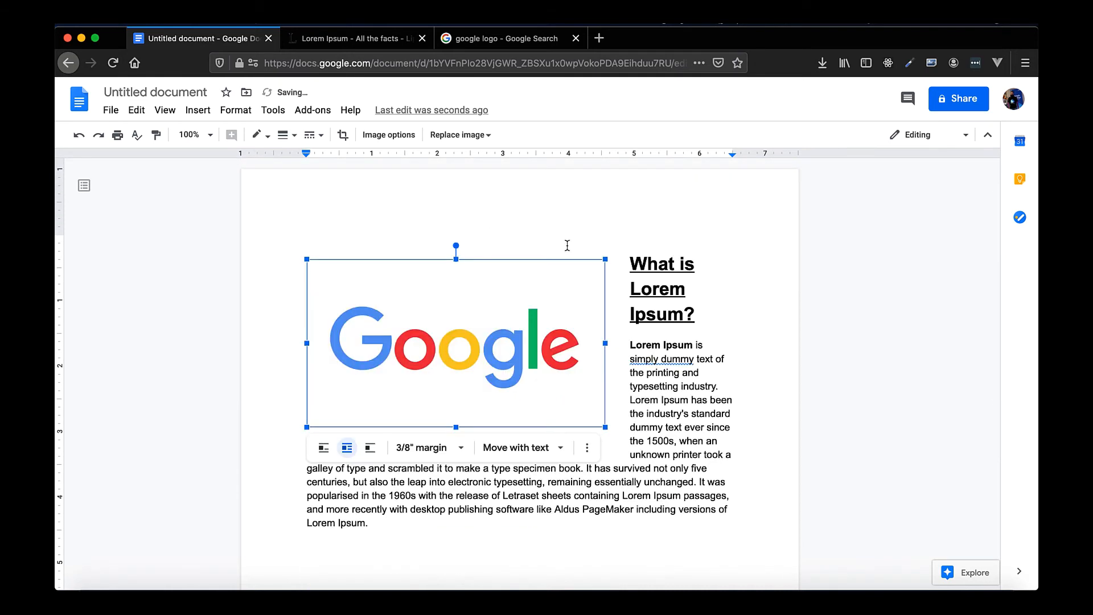
# Insert line breaks so the 'What is Lorem Ipsum?' heading drops below the logo
pyautogui.doubleClick(615, 282)
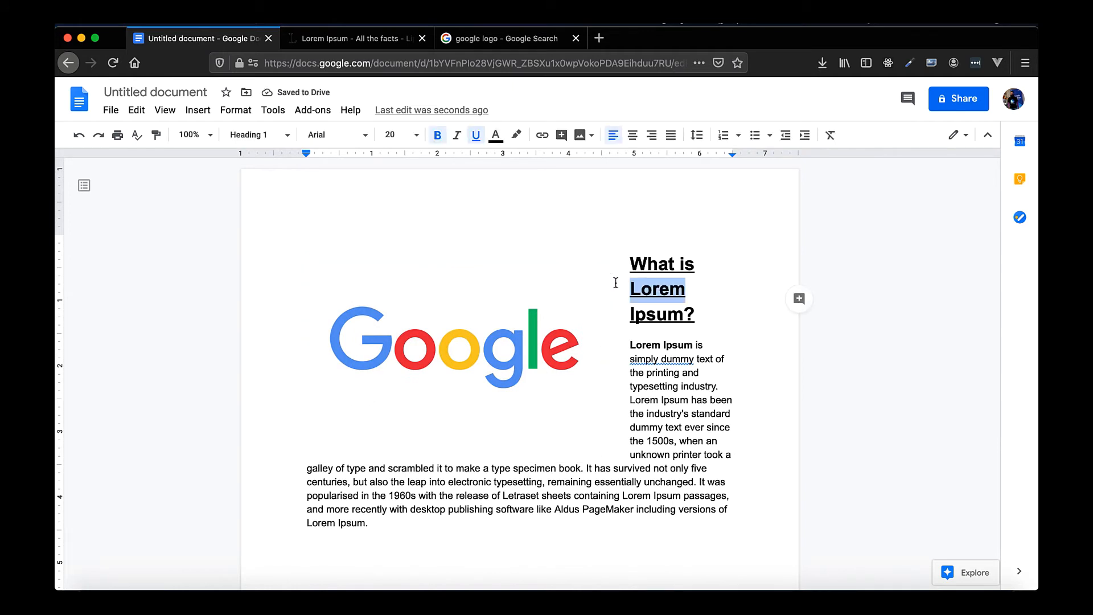
pyautogui.press('Left')
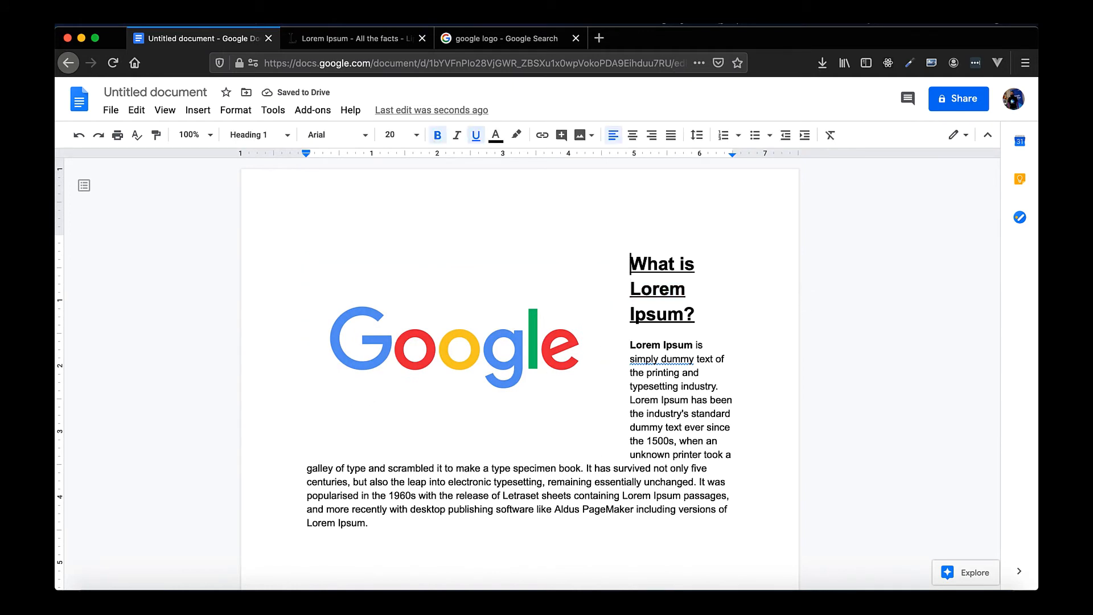
pyautogui.press('Return')
pyautogui.press('Return')
pyautogui.press('Return')
pyautogui.press('Return')
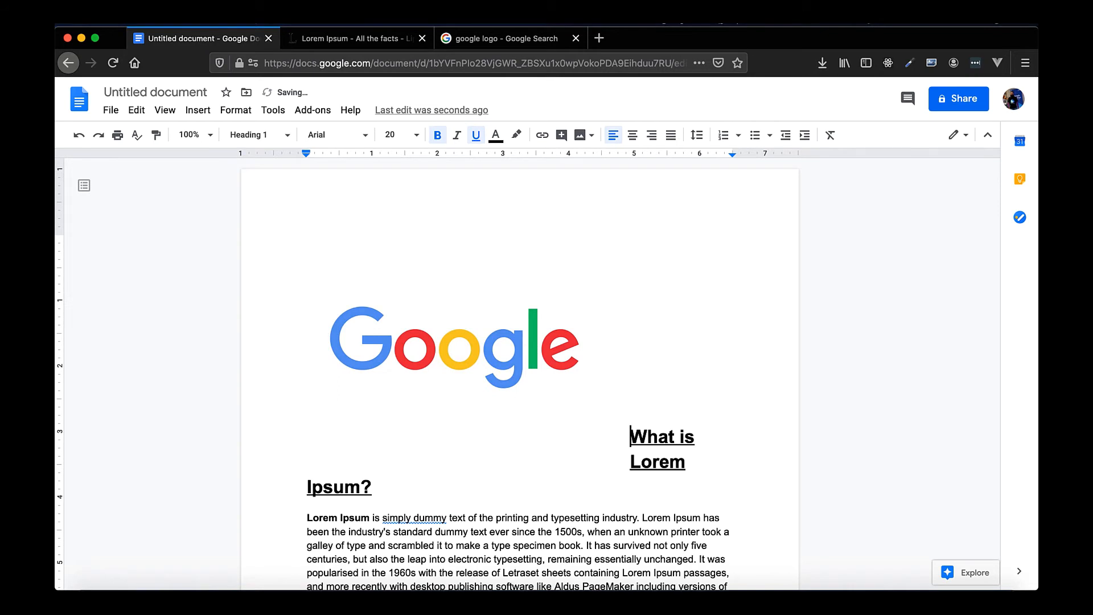
pyautogui.press('Return')
# Shrink the logo, set its text margin to 0", and move it higher
pyautogui.click(492, 279)
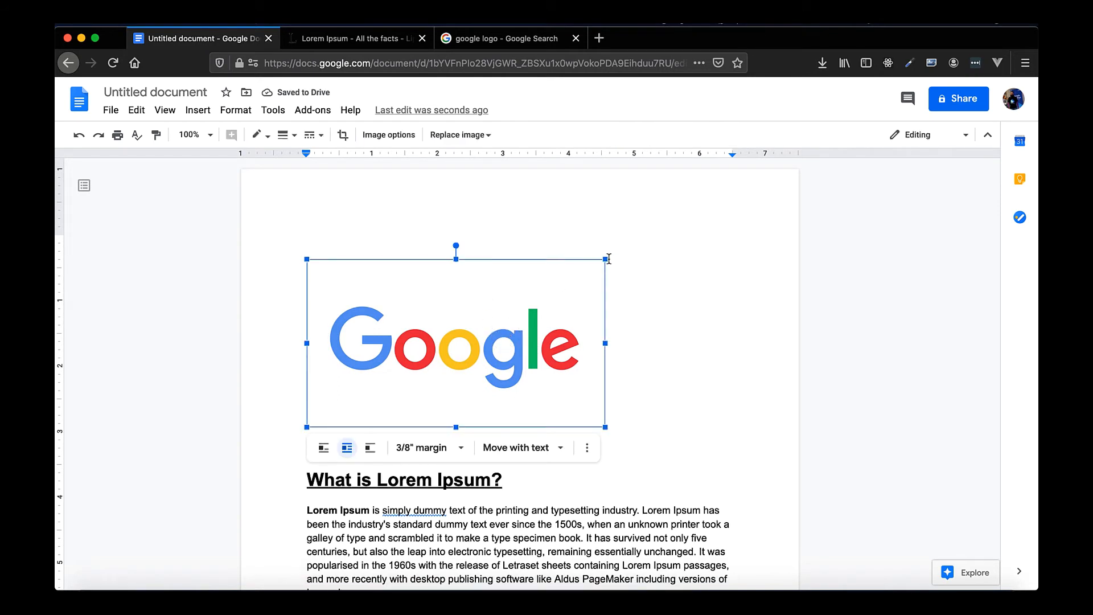
pyautogui.moveTo(605, 259); pyautogui.dragTo(559, 284)
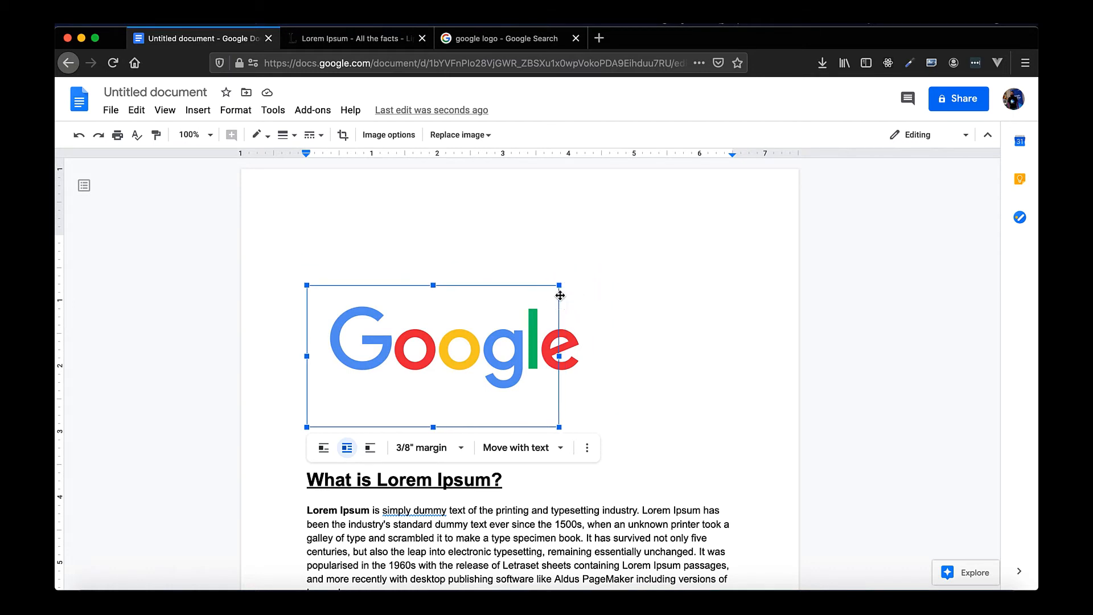
pyautogui.click(460, 447)
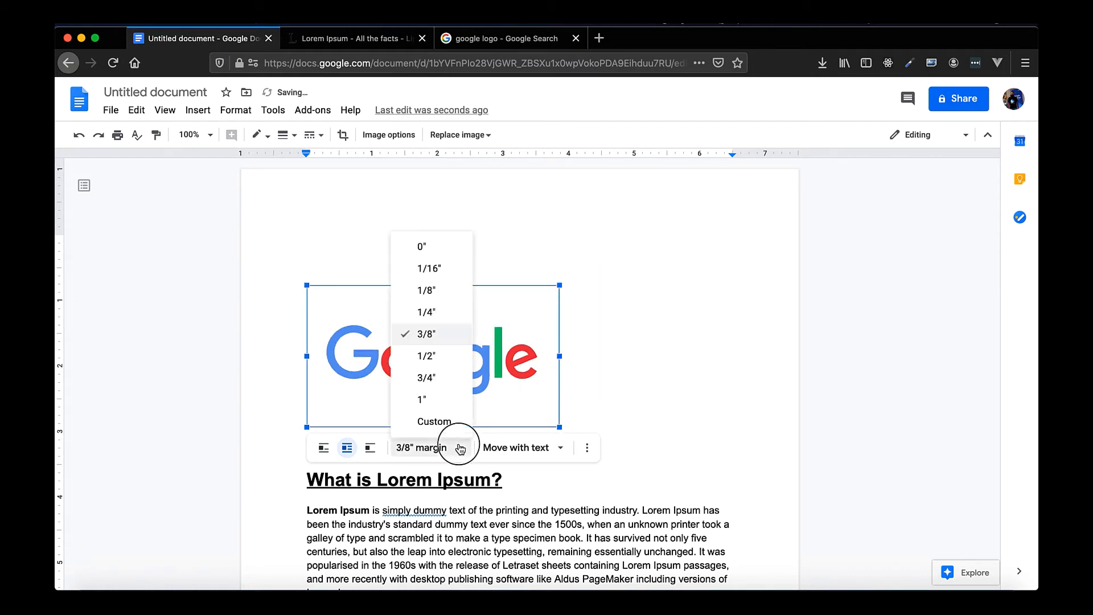
pyautogui.click(446, 244)
pyautogui.moveTo(421, 367); pyautogui.dragTo(493, 227)
pyautogui.click(357, 203)
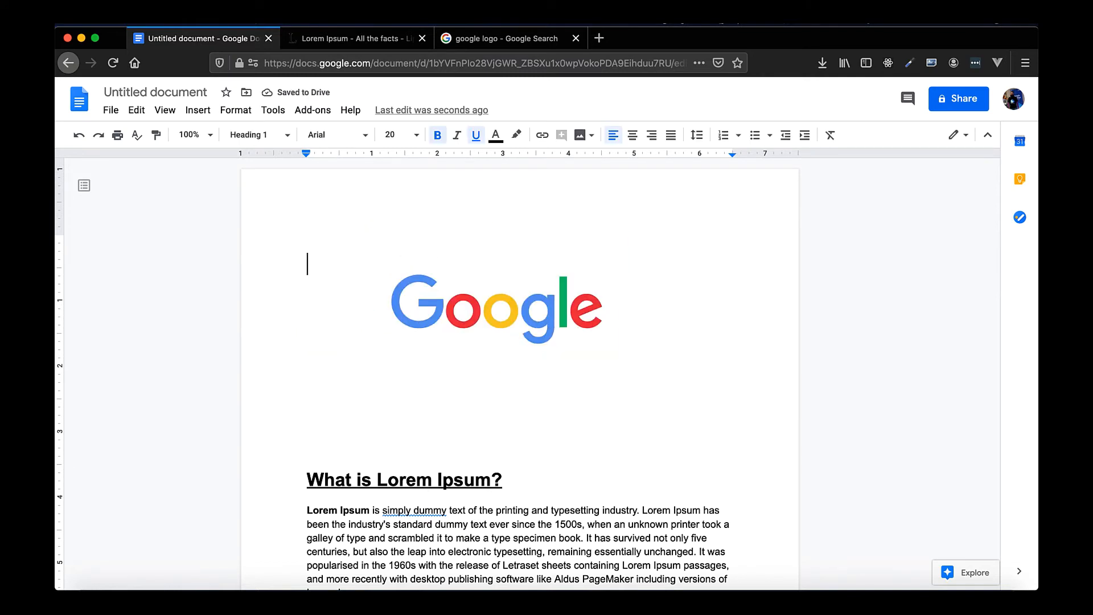
# Remove the extra blank line above the heading
pyautogui.click(380, 458)
pyautogui.press('BackSpace')
pyautogui.press('BackSpace')
pyautogui.press('BackSpace')
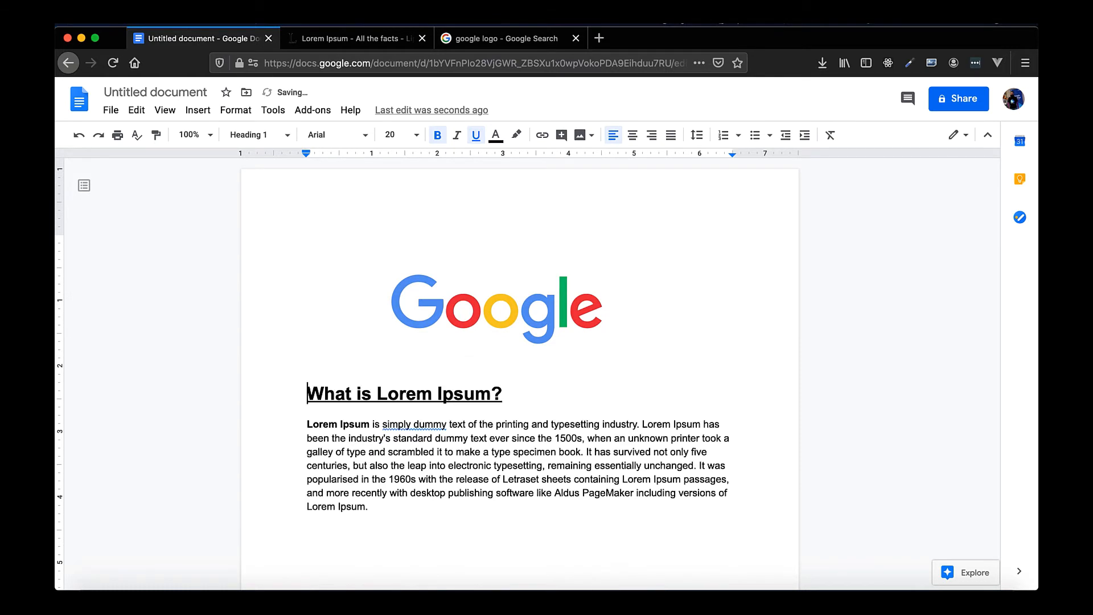
pyautogui.press('Return')
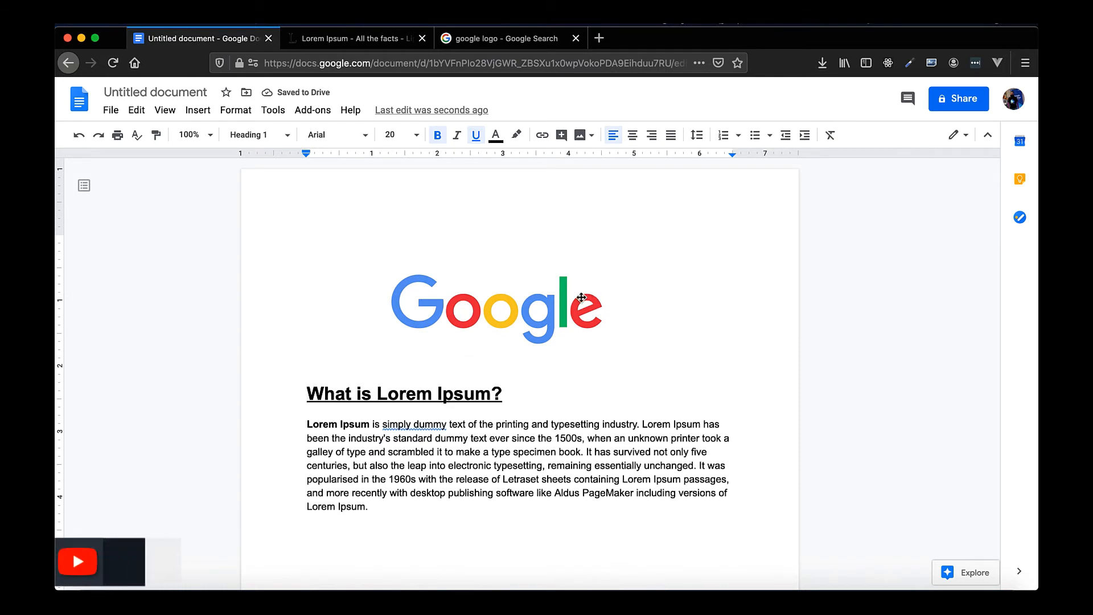
# Shrink the logo slightly more and centre it above the heading
pyautogui.click(521, 316)
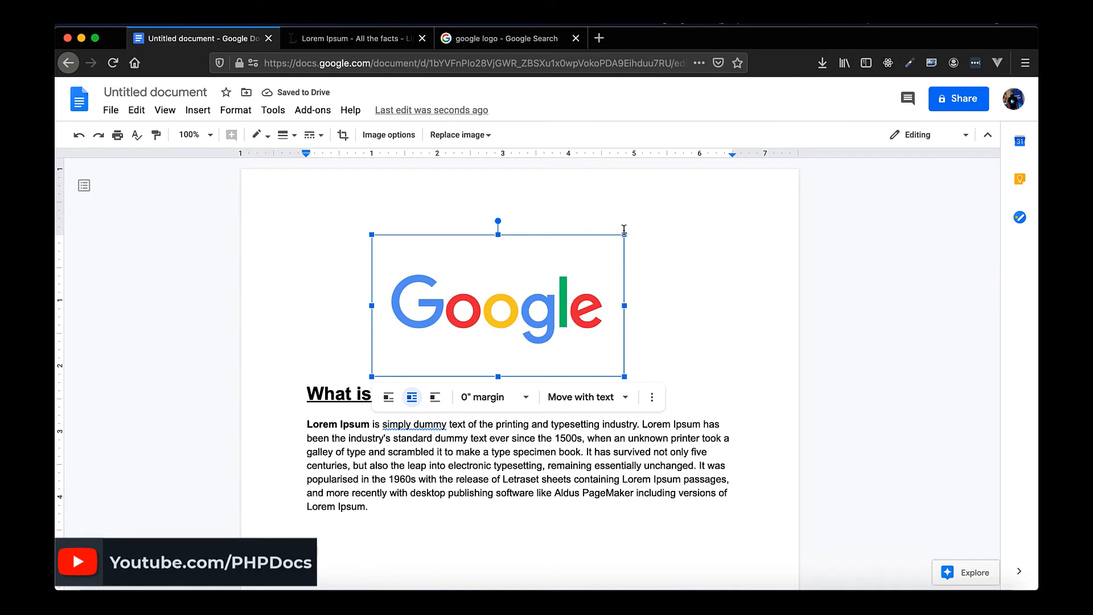
pyautogui.moveTo(623, 231); pyautogui.dragTo(592, 253)
pyautogui.click(503, 323)
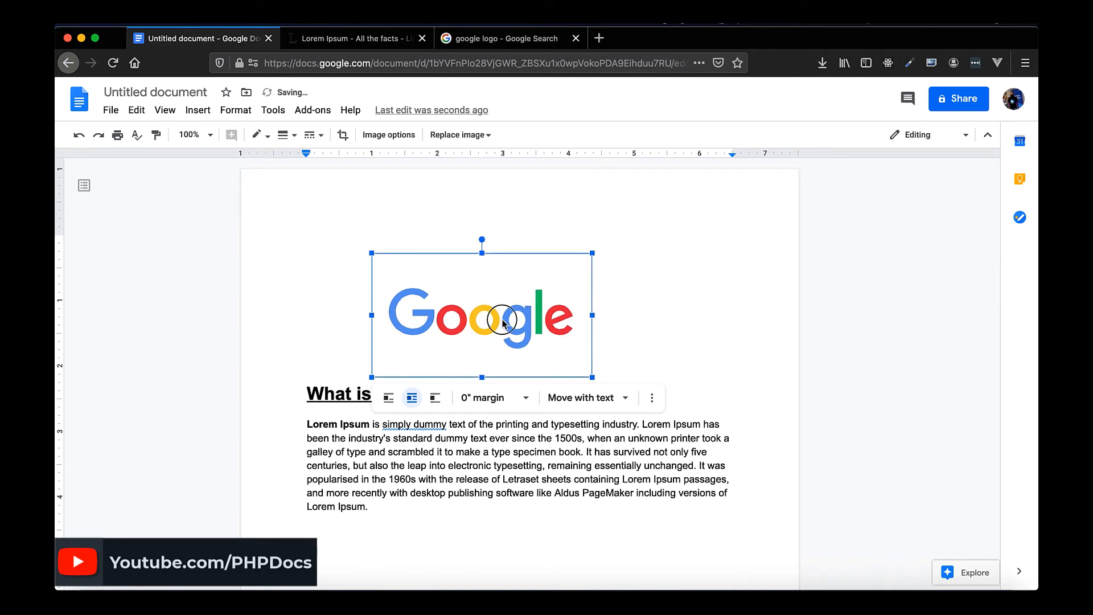
pyautogui.moveTo(503, 323); pyautogui.dragTo(554, 297)
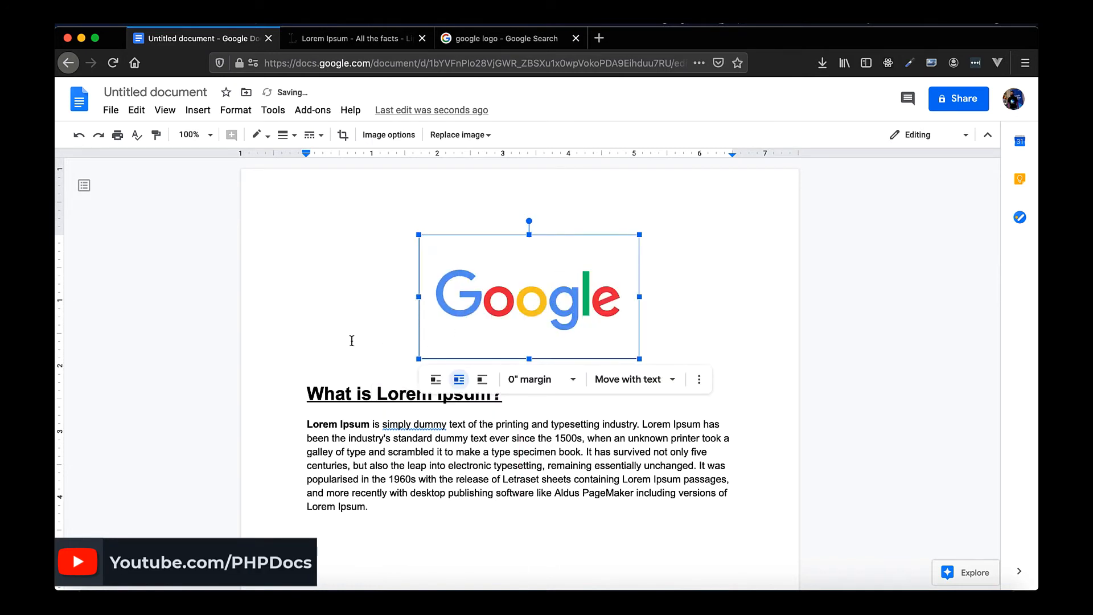
pyautogui.click(351, 341)
pyautogui.click(434, 524)
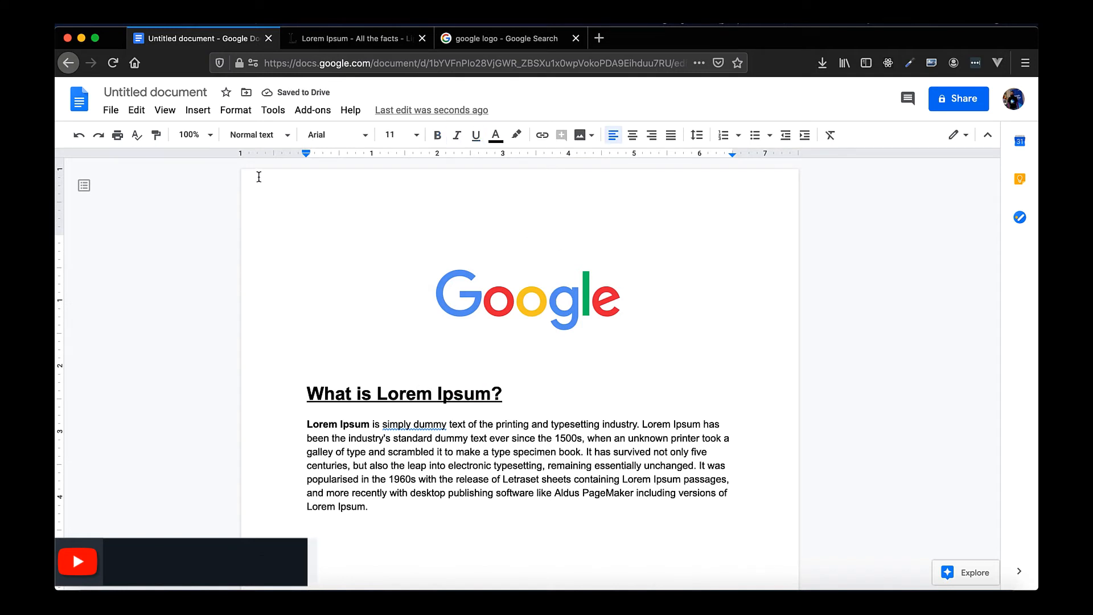
pyautogui.click(118, 114)
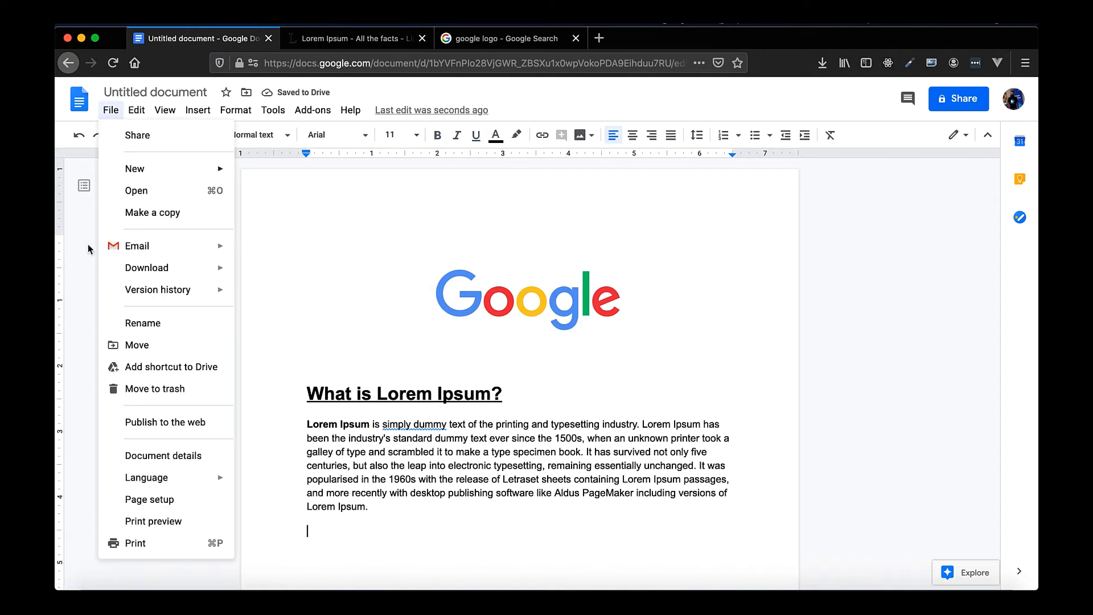
pyautogui.click(151, 544)
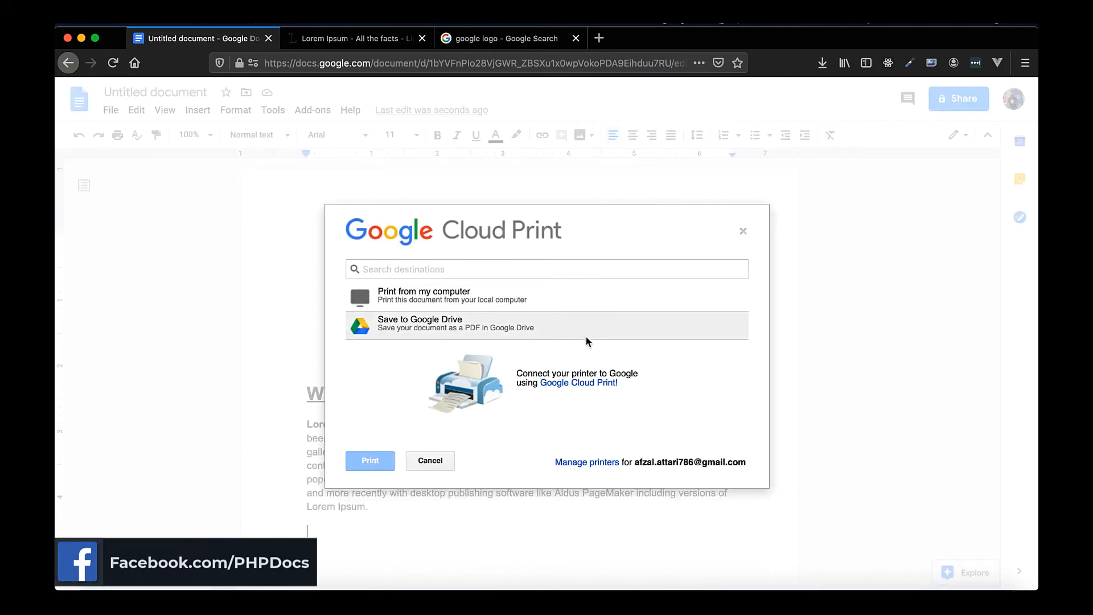
pyautogui.click(745, 232)
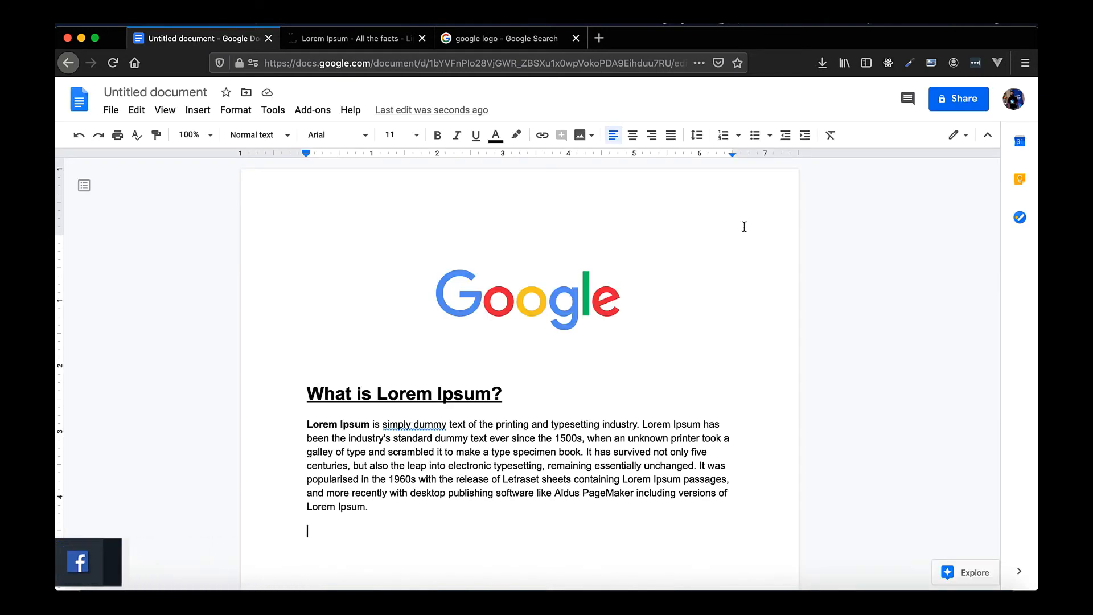
# Set the document zoom to 125% from the toolbar
pyautogui.click(135, 112)
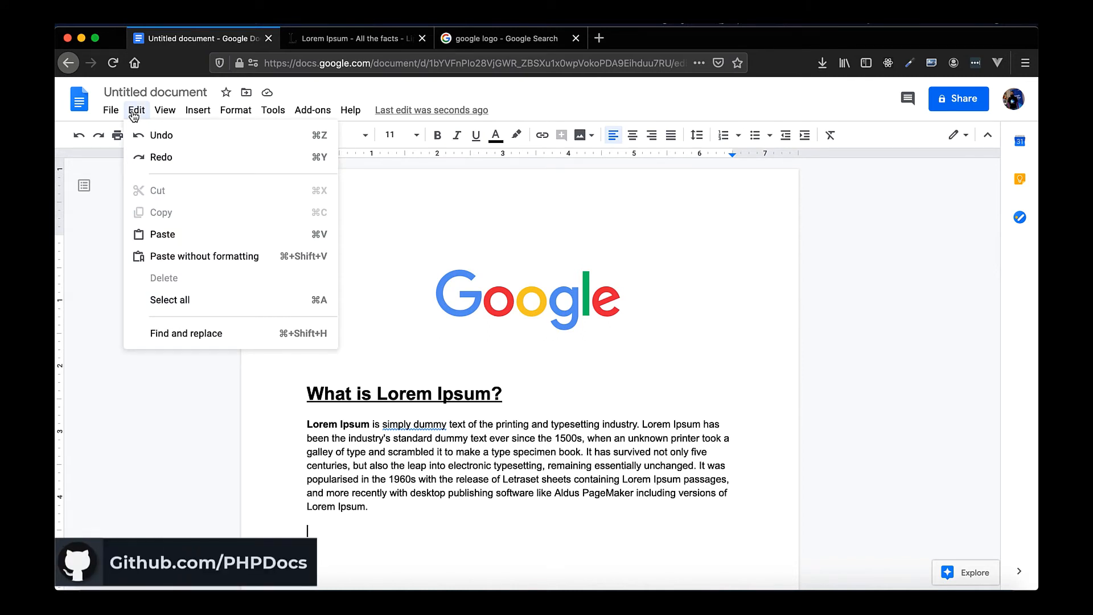
pyautogui.click(74, 243)
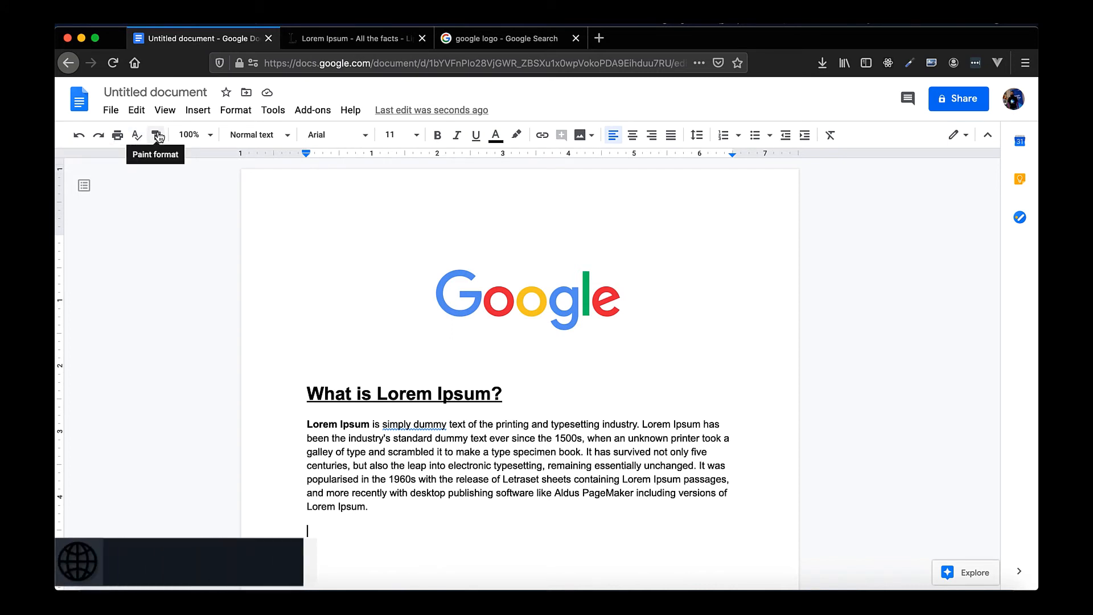
pyautogui.click(208, 136)
pyautogui.click(190, 280)
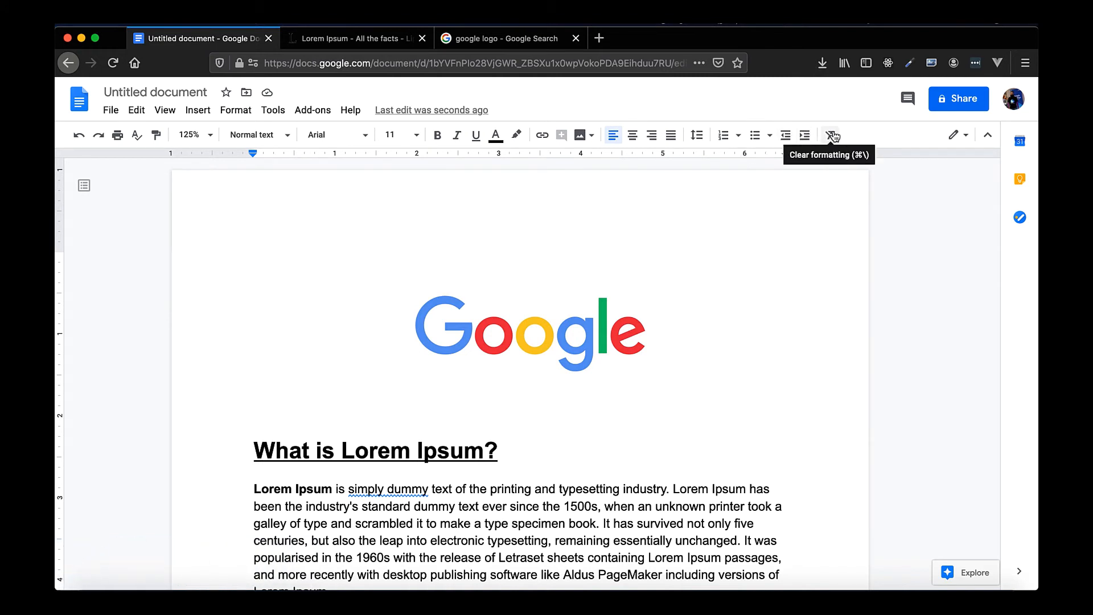
# Browse the Format, Tools, Add-ons and Help menus, ending on the Insert menu
pyautogui.click(249, 113)
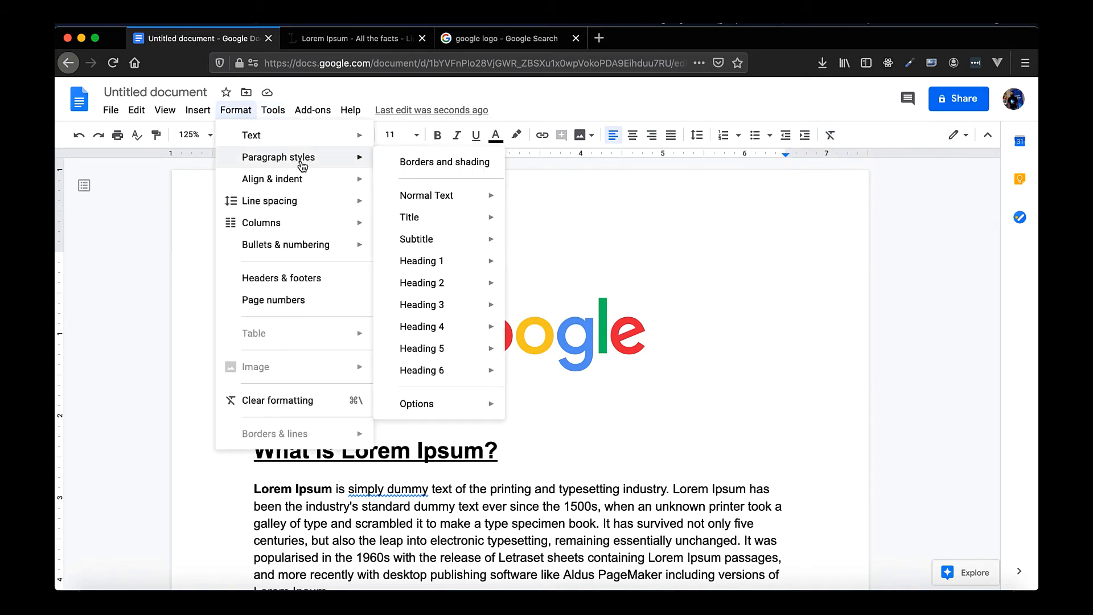
pyautogui.moveTo(273, 108)
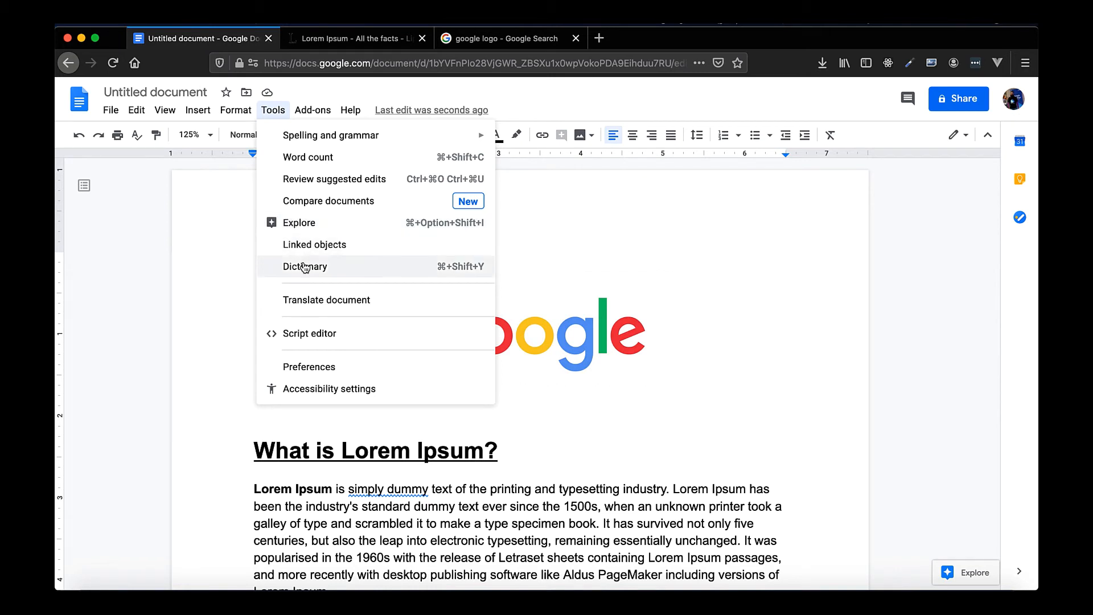
pyautogui.moveTo(363, 145)
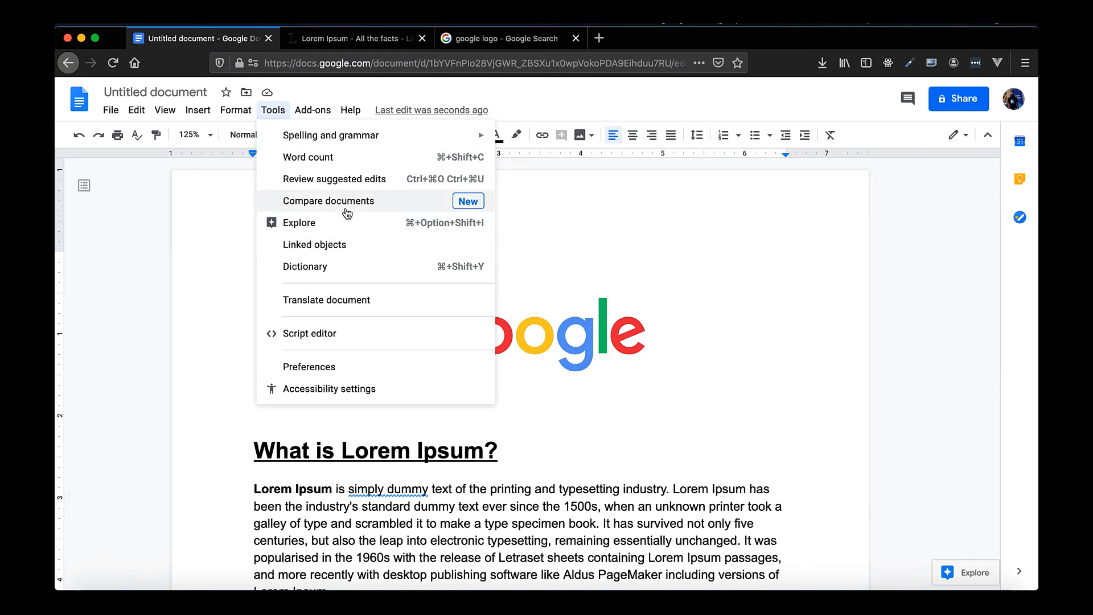
pyautogui.moveTo(325, 102)
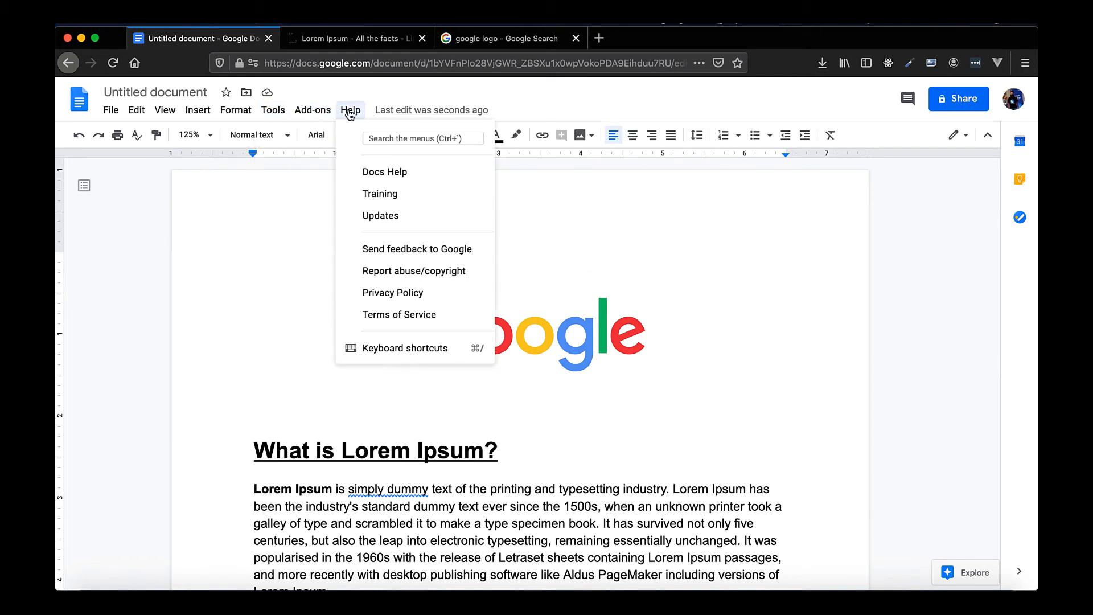
pyautogui.moveTo(210, 112)
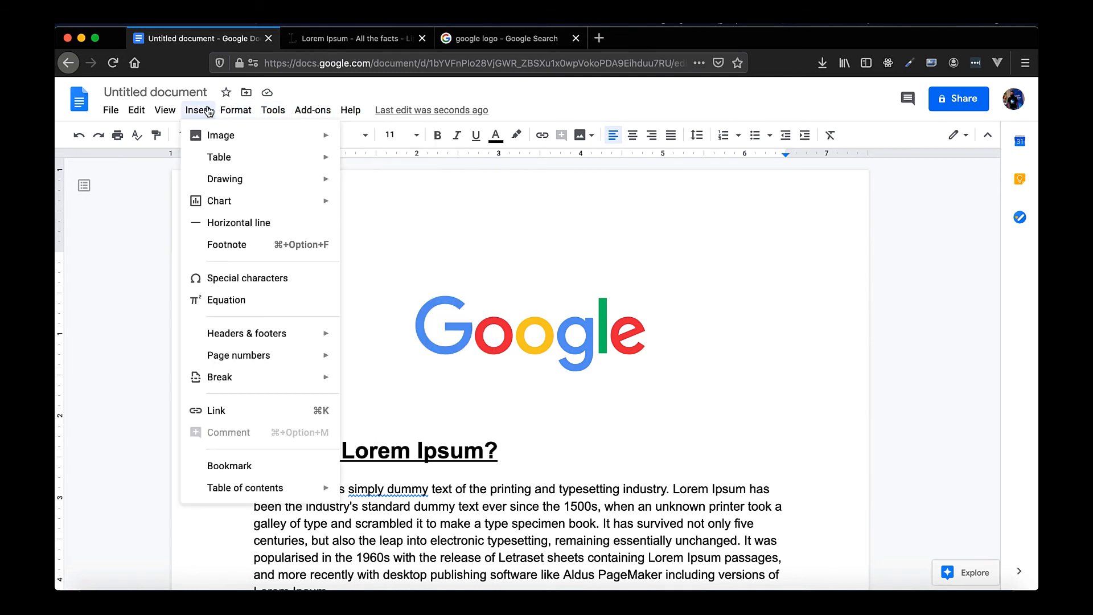
# Open the special characters picker and look through its category list without changing it
pyautogui.click(253, 277)
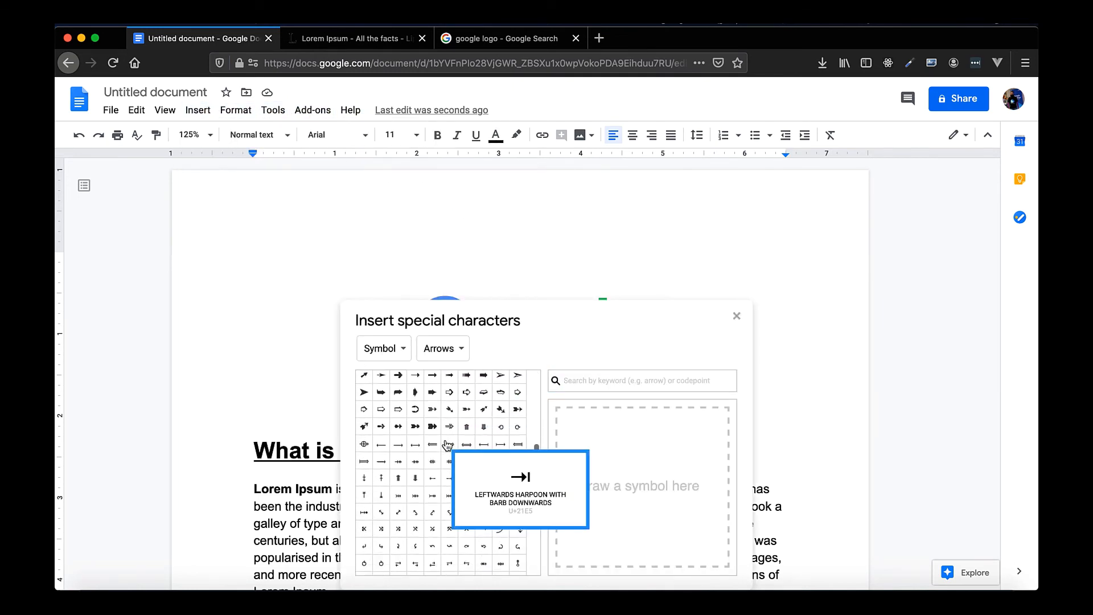
pyautogui.scroll(-5, 447, 444)
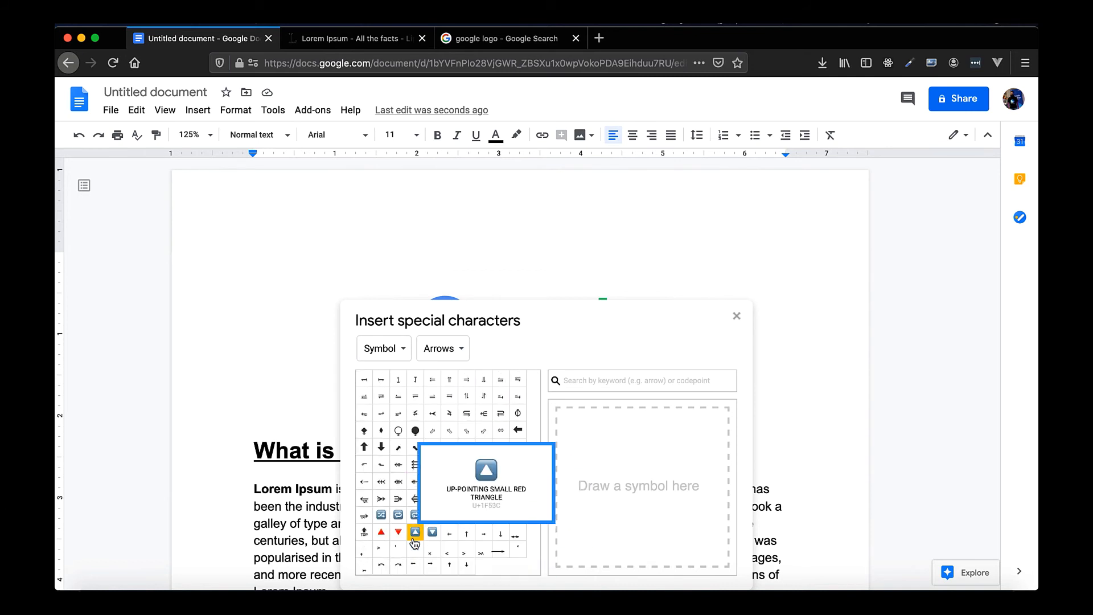
pyautogui.click(408, 349)
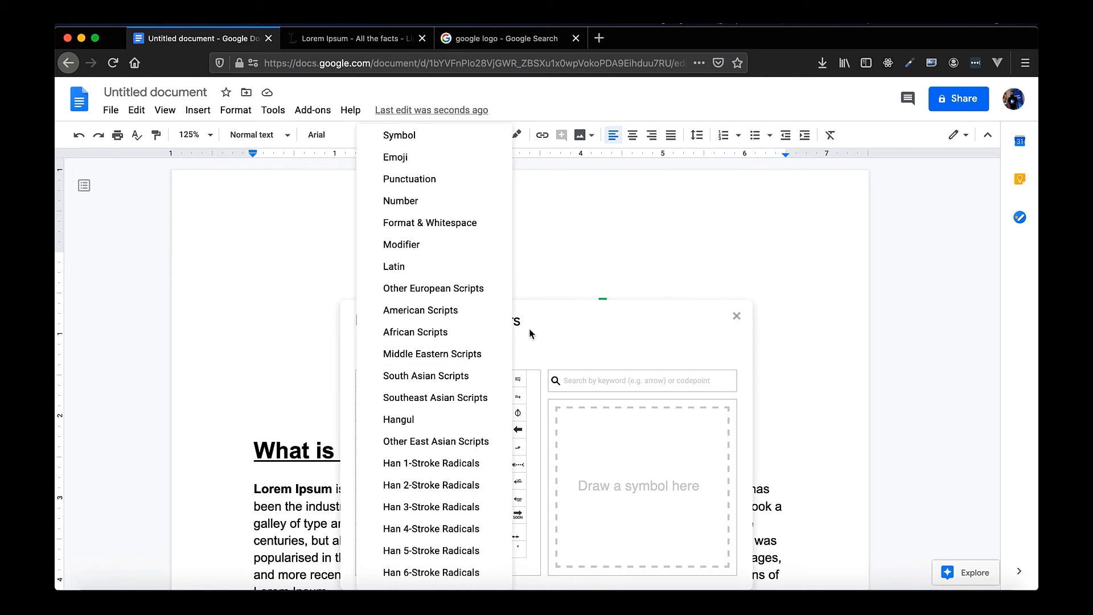
pyautogui.scroll(-3, 426, 336)
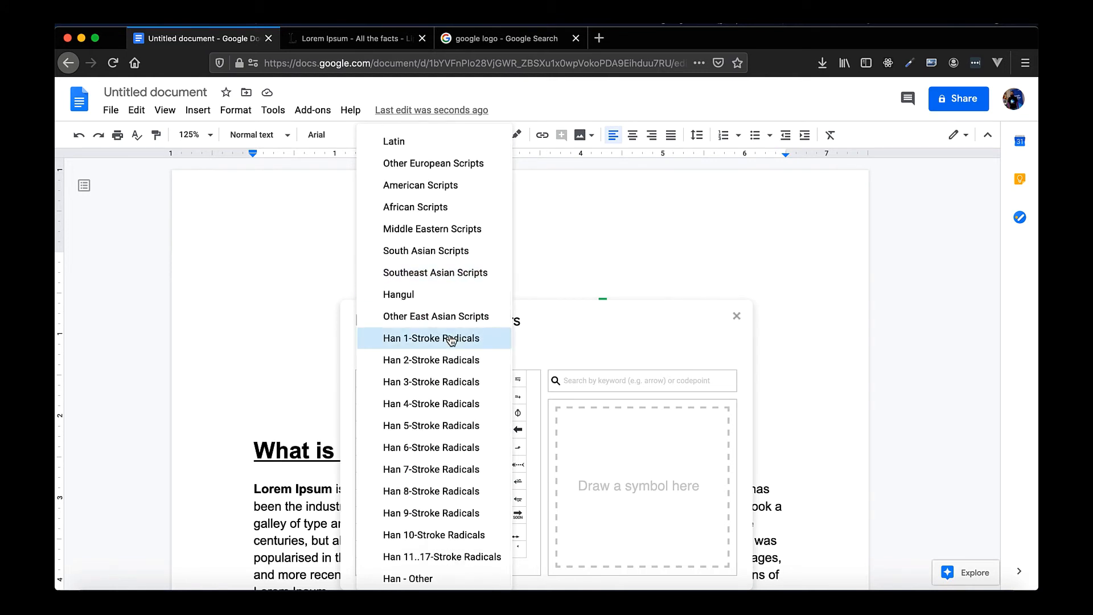
pyautogui.scroll(3, 451, 339)
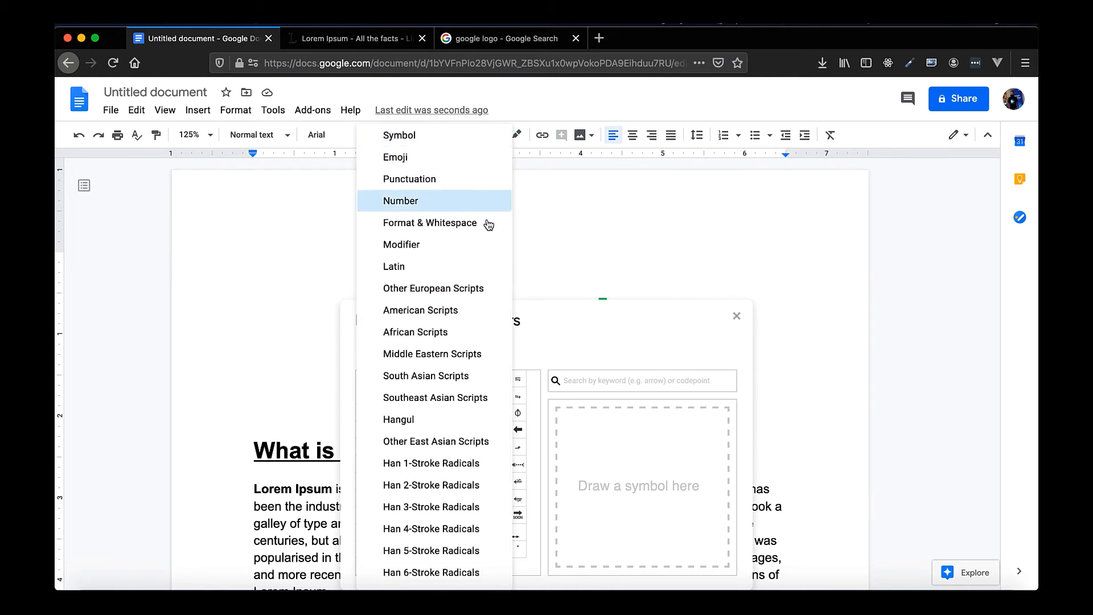
pyautogui.click(602, 324)
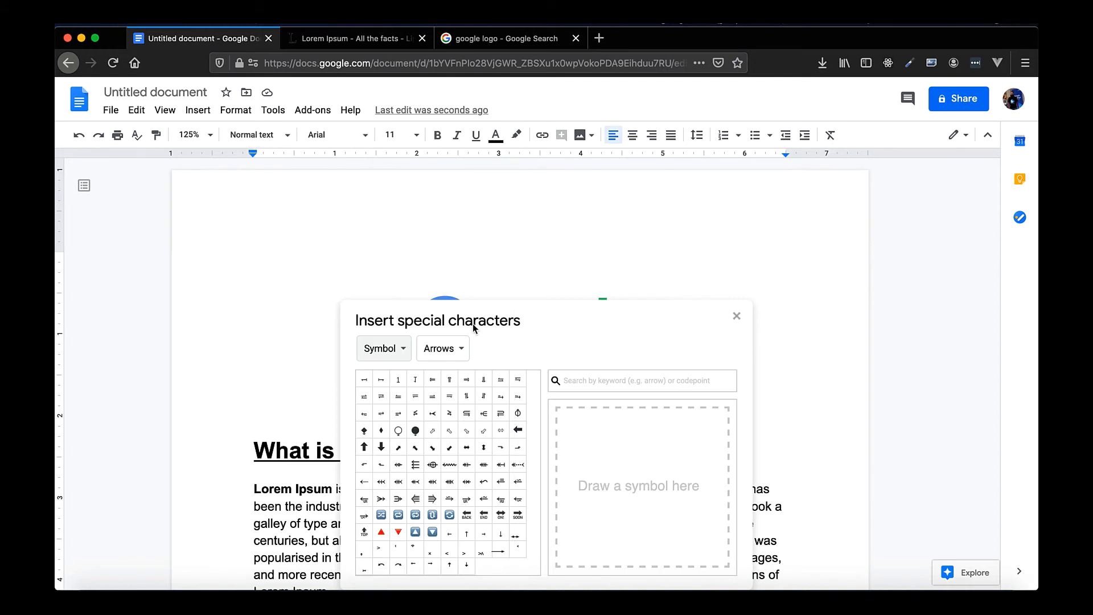
# Show the Middle Eastern Scripts (Arabic) characters, browse them, then close the picker
pyautogui.click(393, 350)
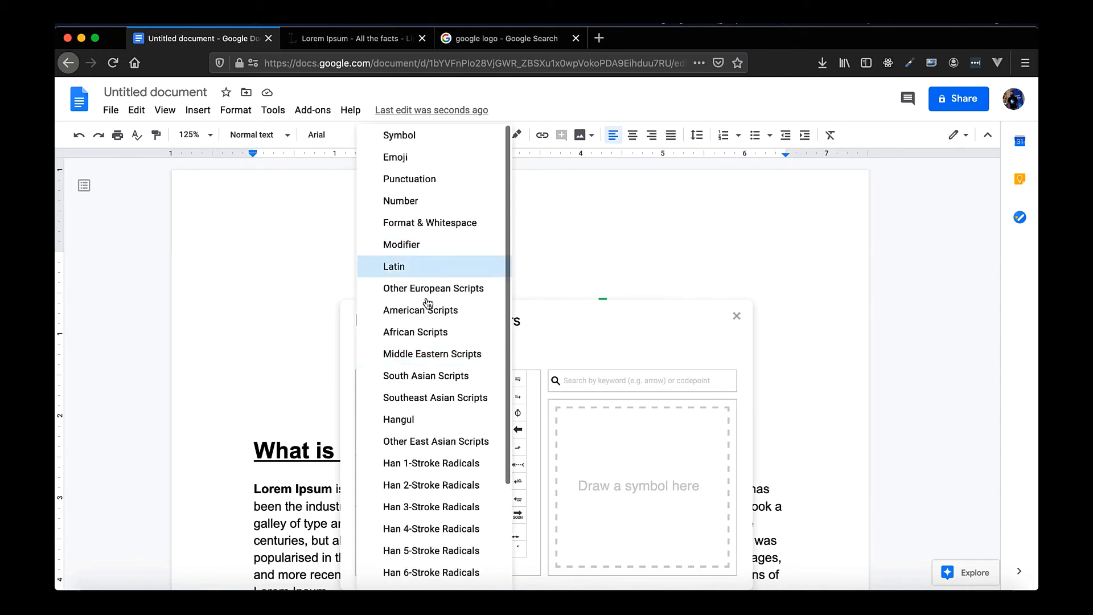
pyautogui.click(439, 357)
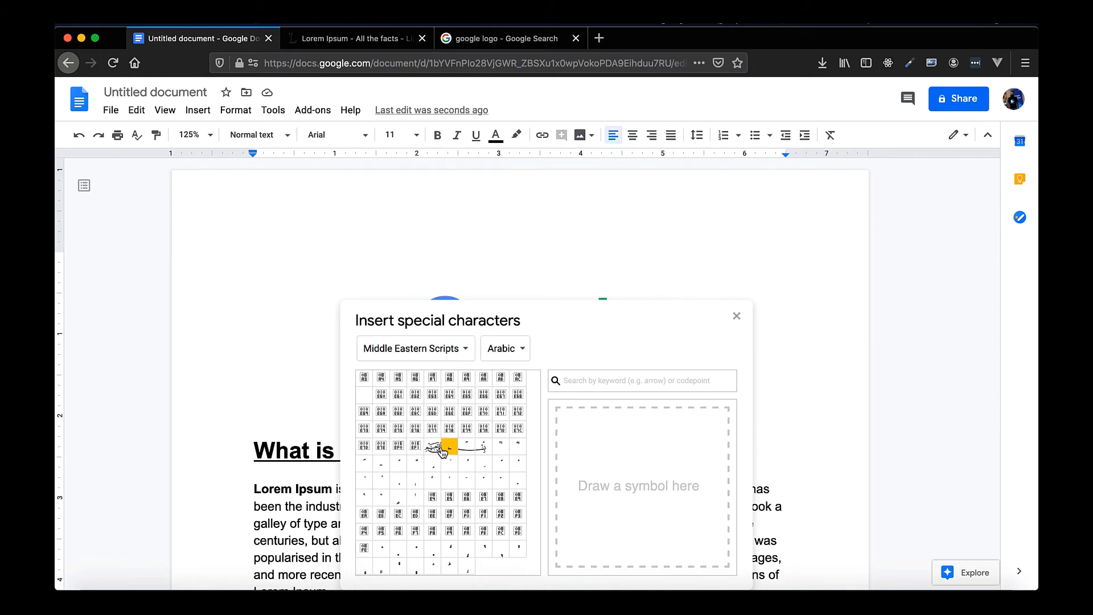
pyautogui.moveTo(433, 456)
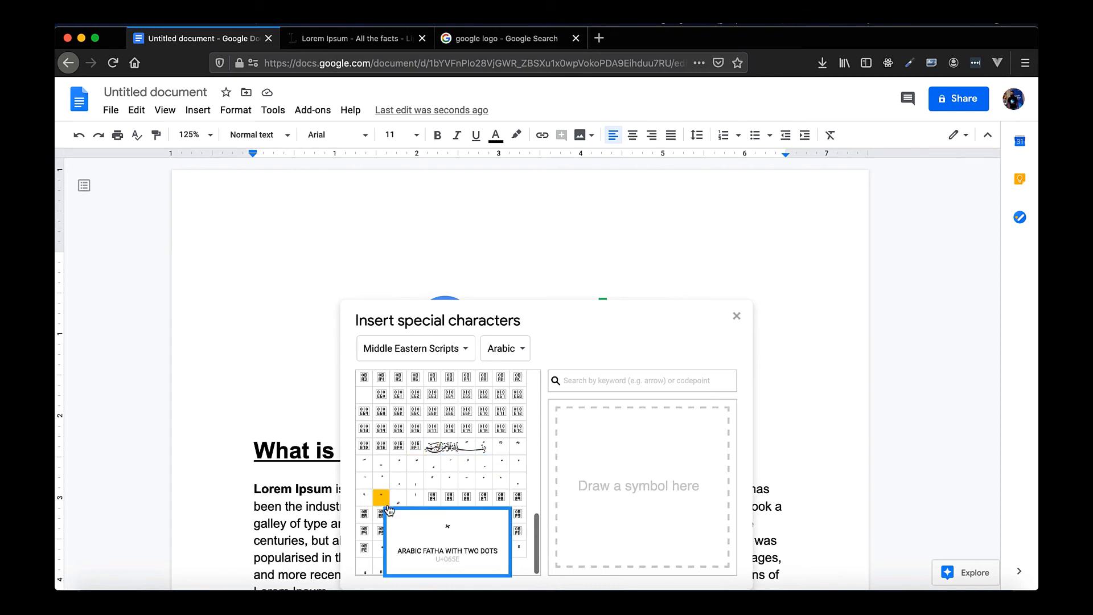
pyautogui.moveTo(537, 529); pyautogui.dragTo(534, 507)
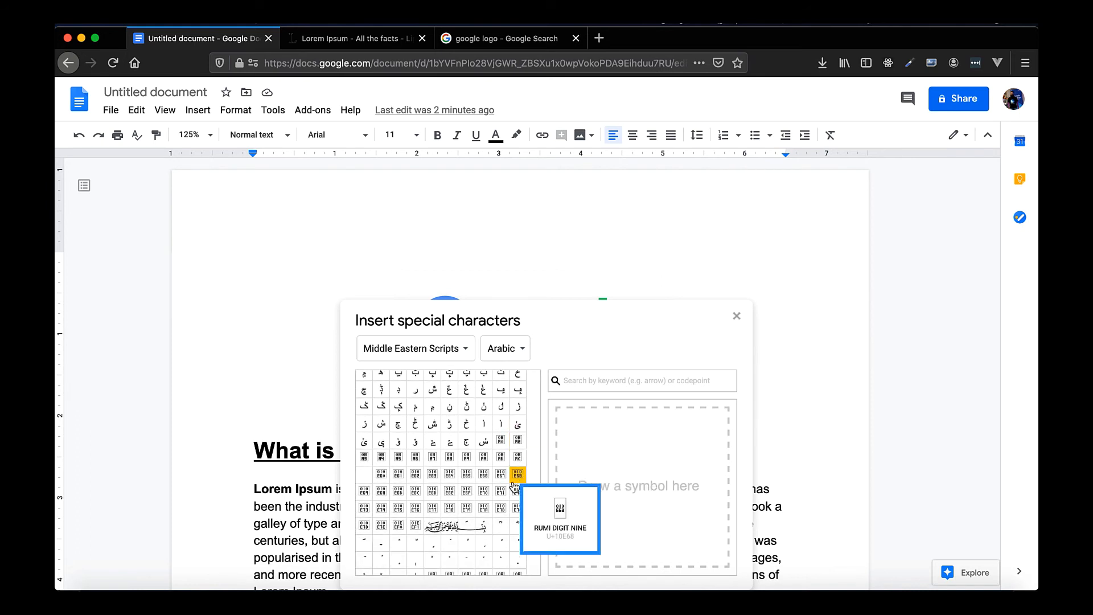
pyautogui.scroll(5, 501, 467)
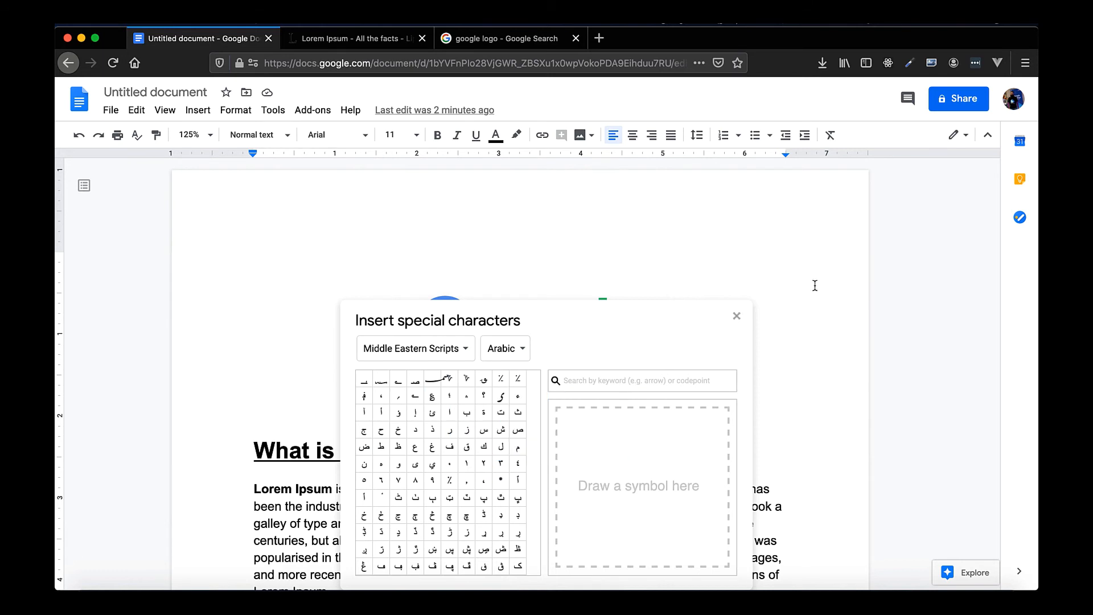
pyautogui.click(736, 317)
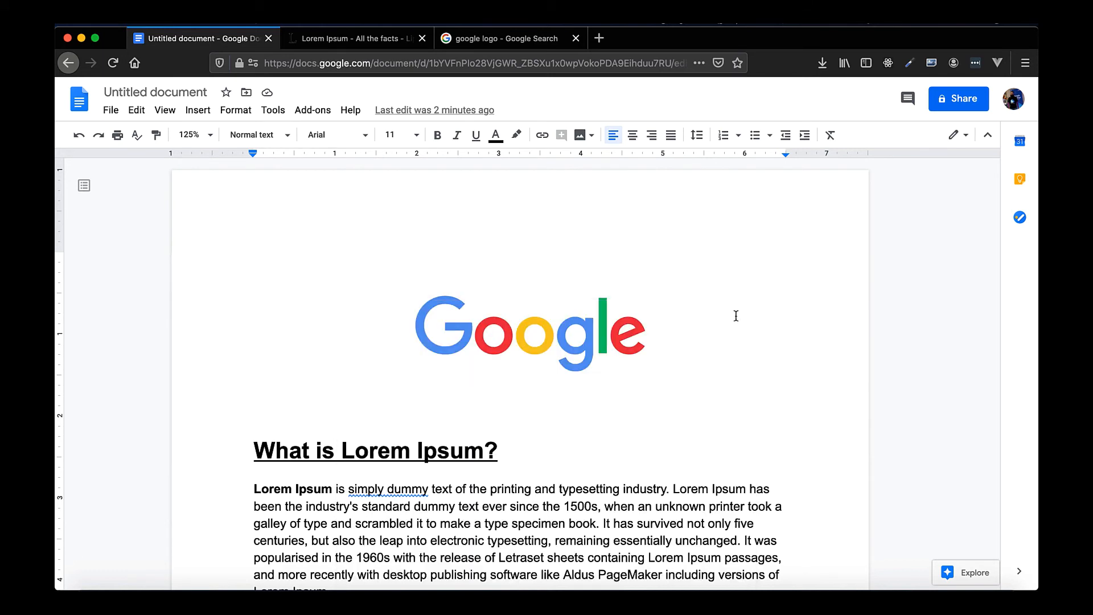
pyautogui.click(908, 100)
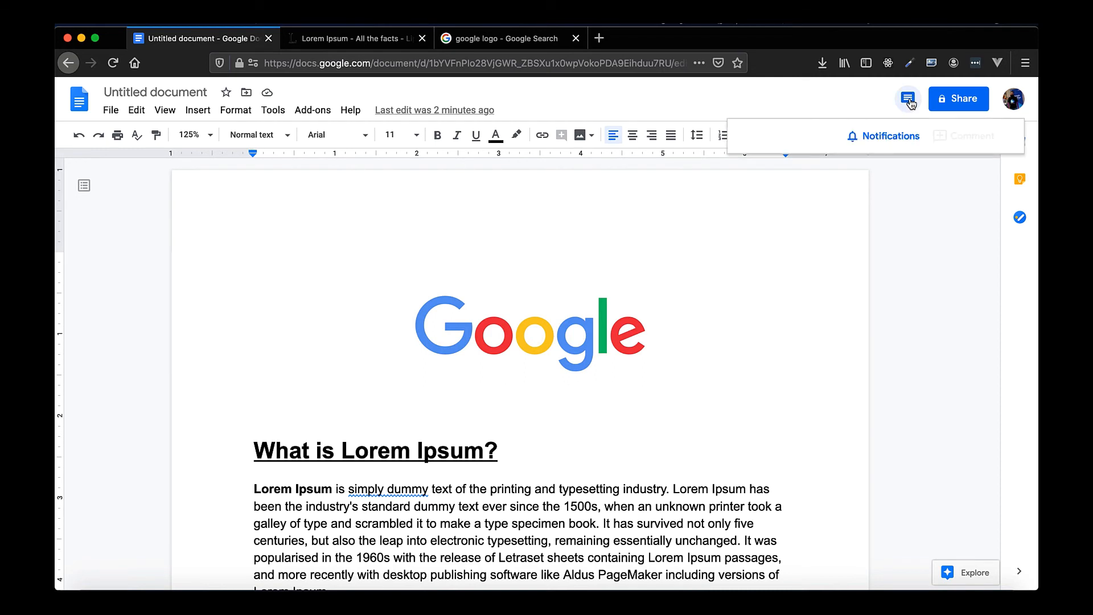
pyautogui.click(909, 101)
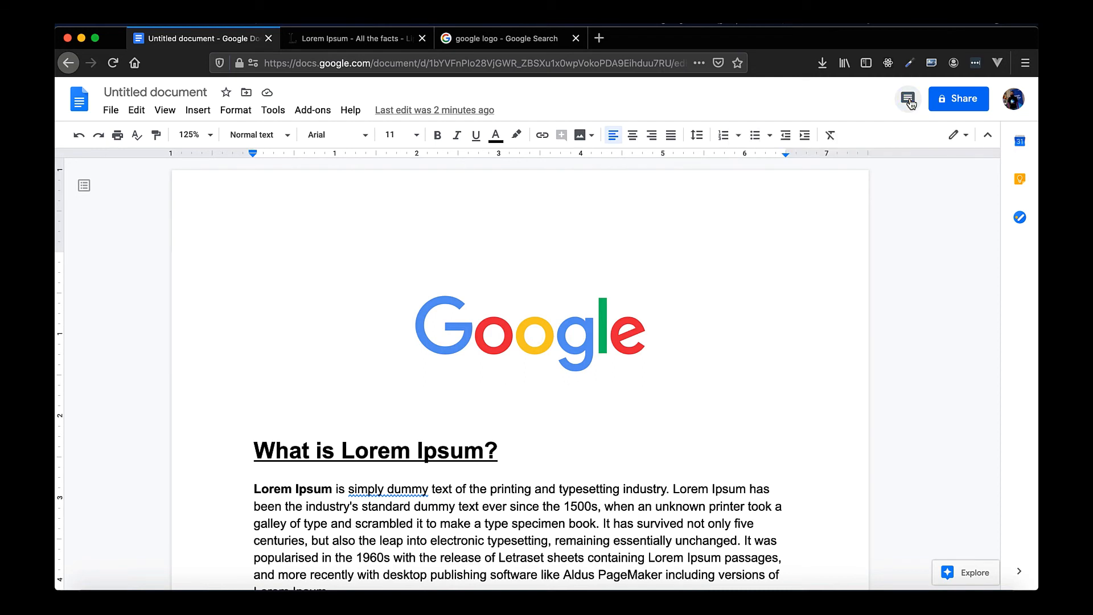
pyautogui.click(909, 102)
pyautogui.click(883, 139)
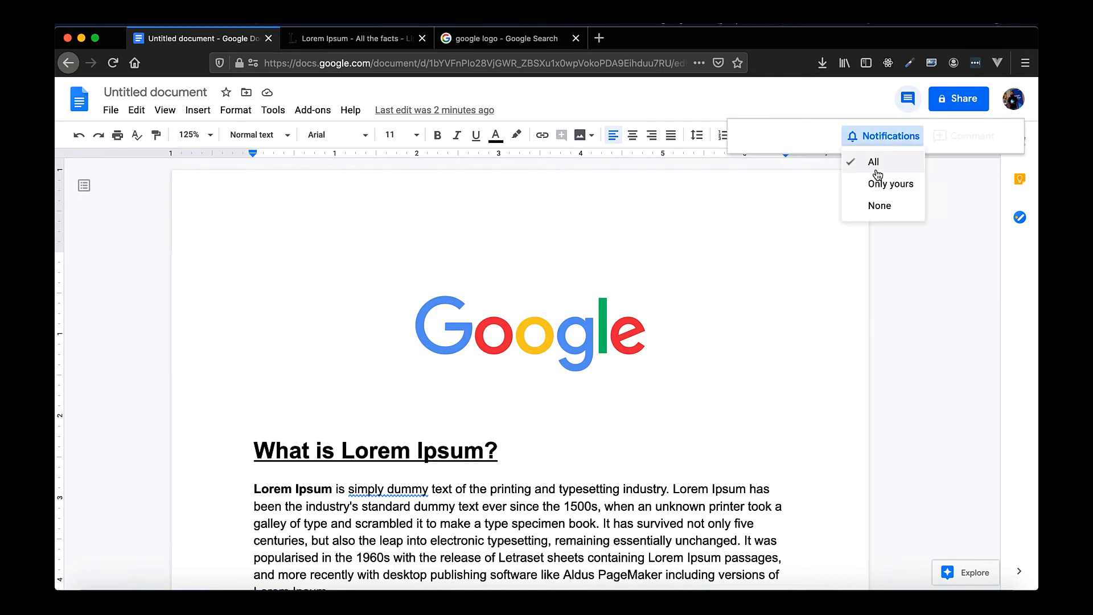
pyautogui.click(876, 163)
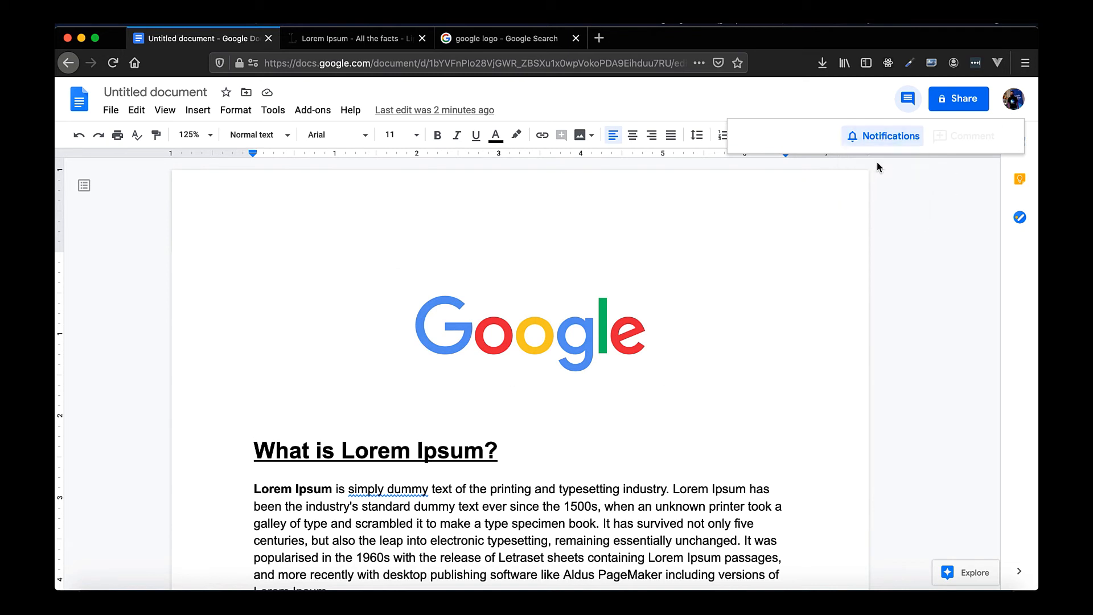
pyautogui.click(920, 213)
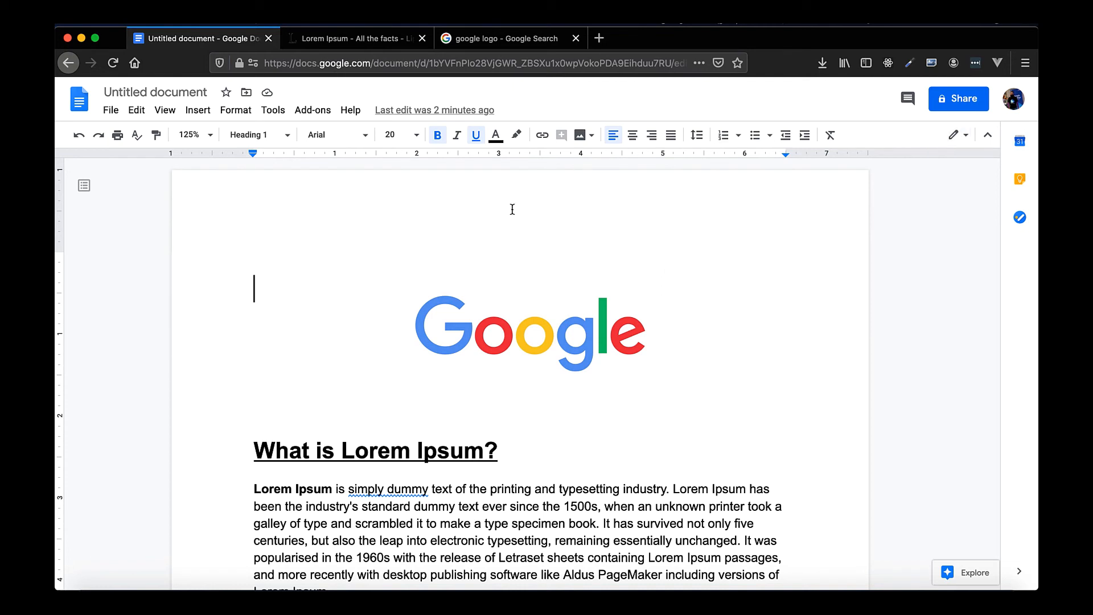
# Retitle 'Untitled document' to 'My First Google Doc', correcting the 'FRist' typo
pyautogui.click(176, 91)
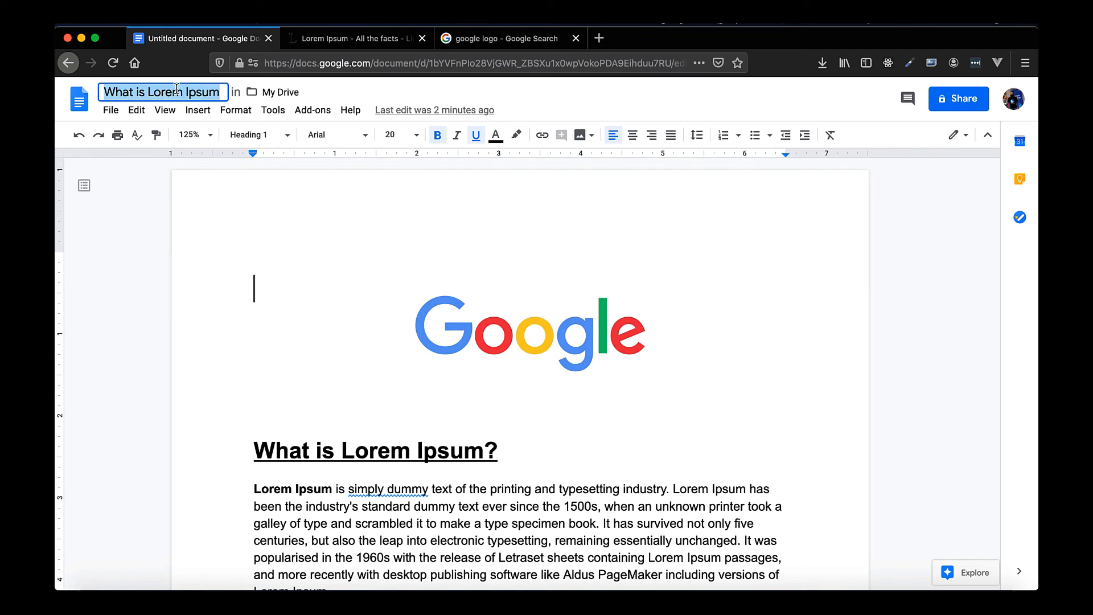
pyautogui.write('My FRist')
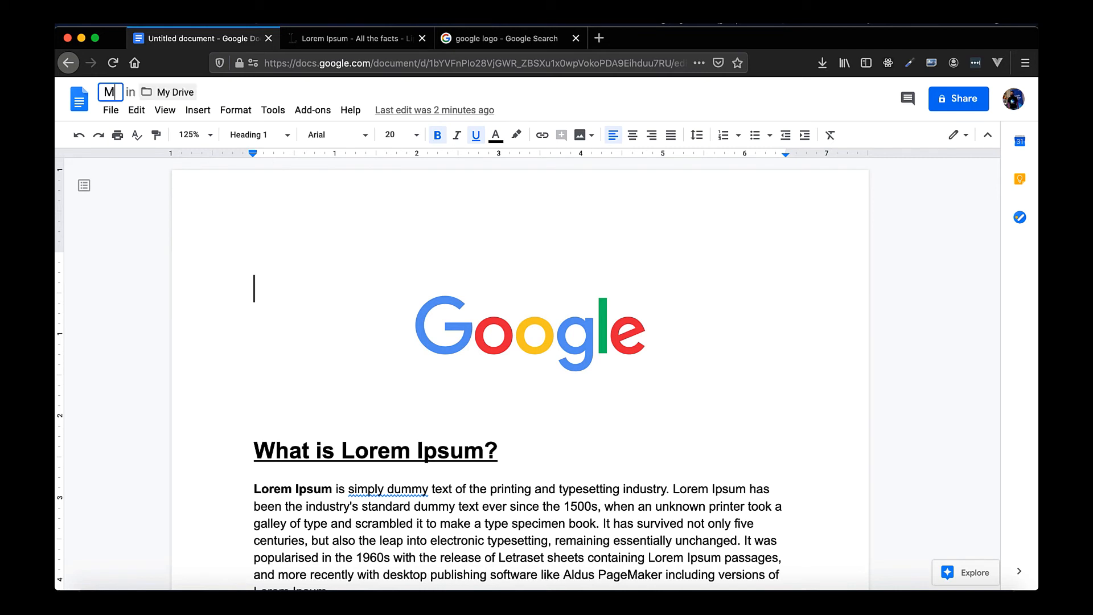
pyautogui.press('BackSpace')
pyautogui.press('BackSpace')
pyautogui.press('BackSpace')
pyautogui.press('BackSpace')
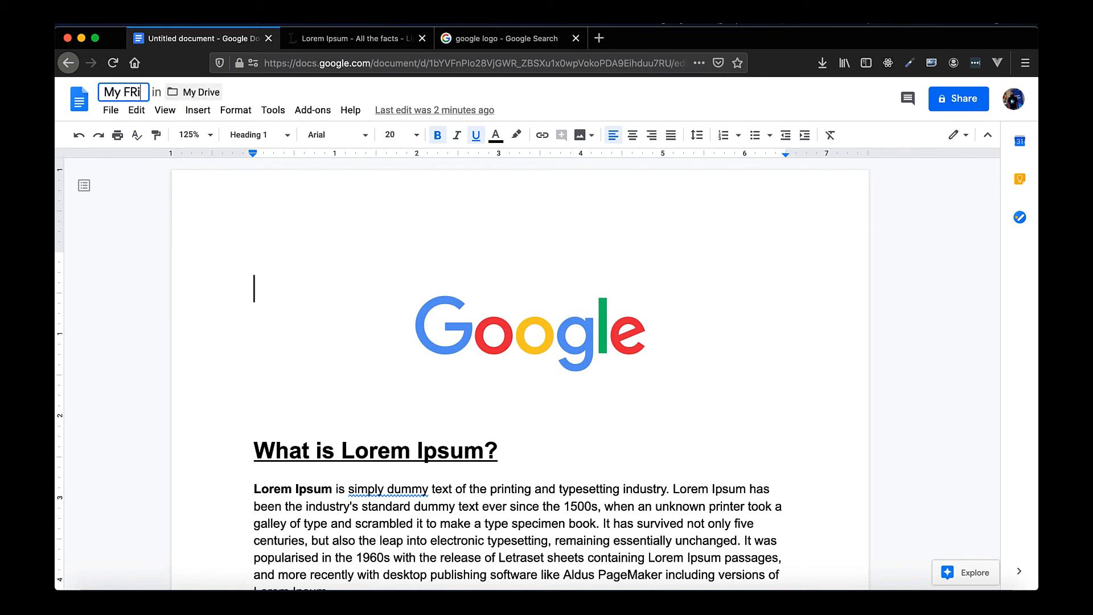
pyautogui.write('irst Google Doc')
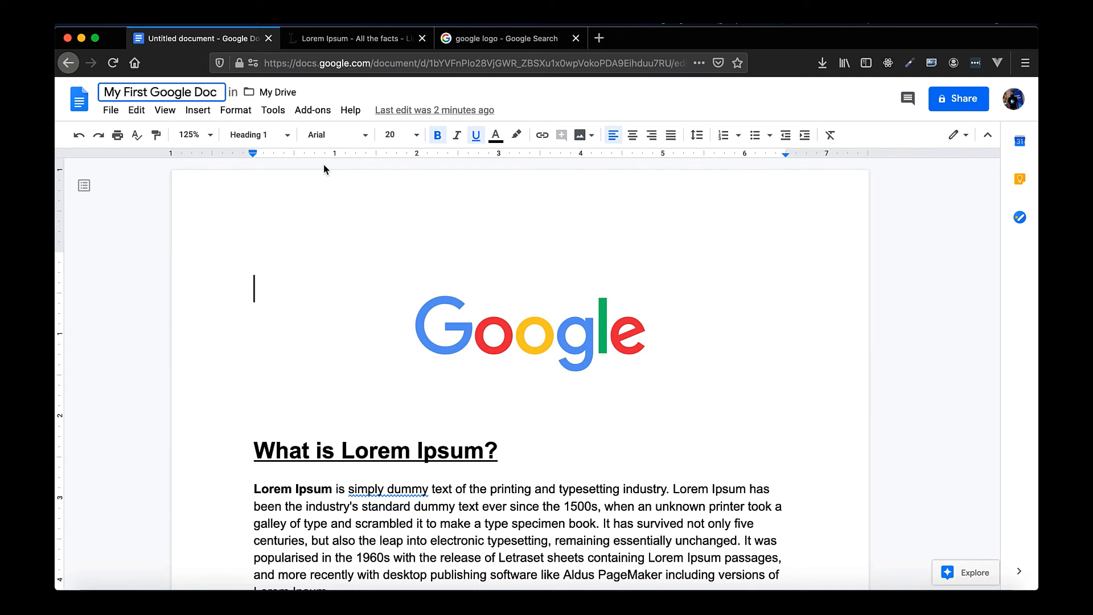
pyautogui.click(555, 284)
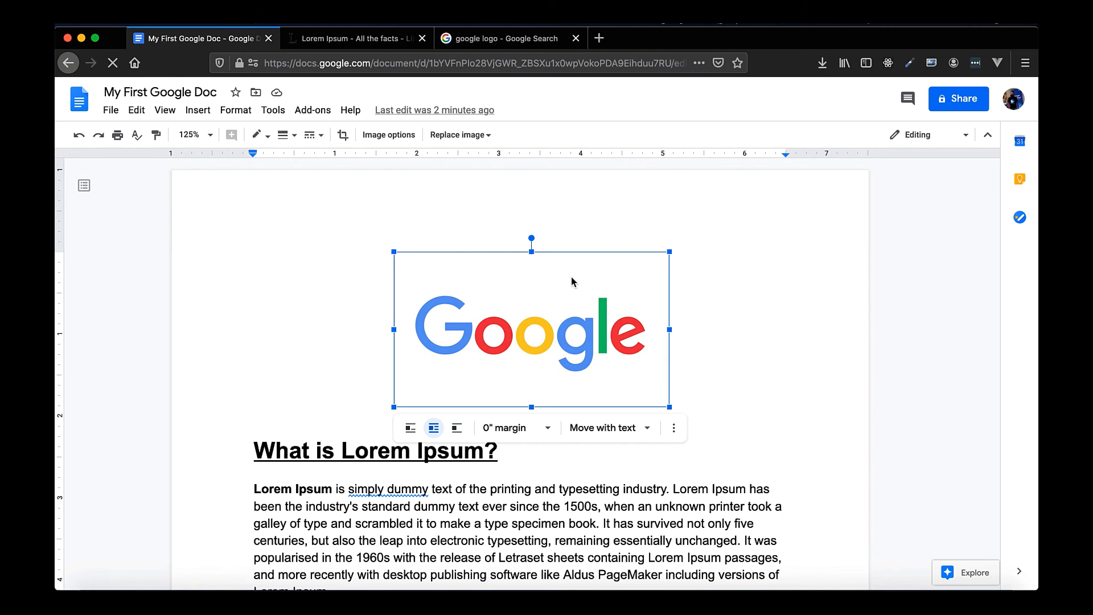
pyautogui.click(716, 287)
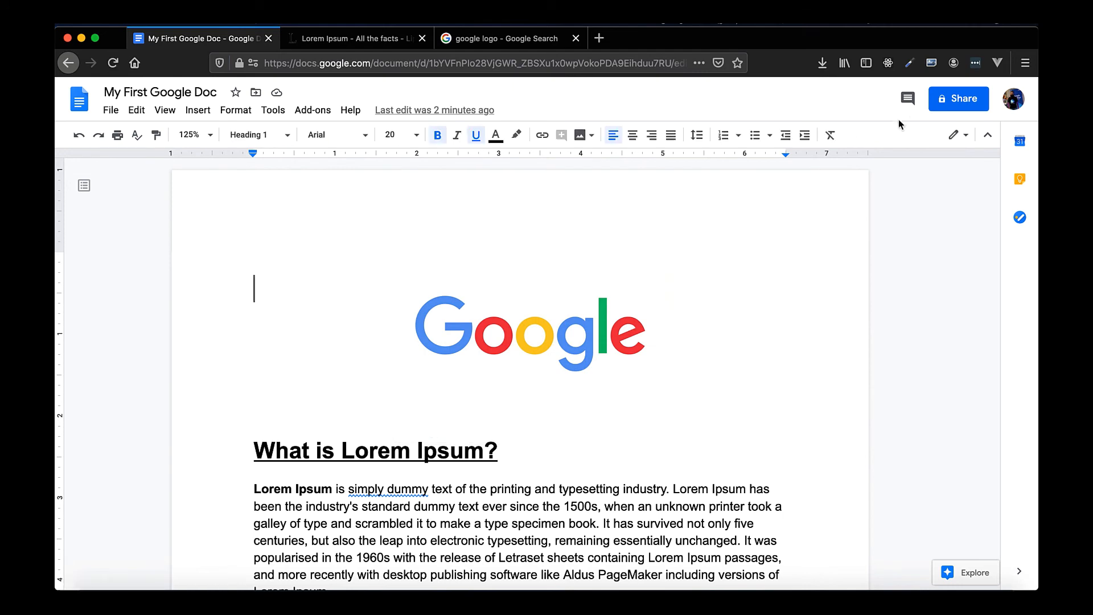
# Add a suggested contact with the Editor role and send them the share invitation
pyautogui.click(954, 103)
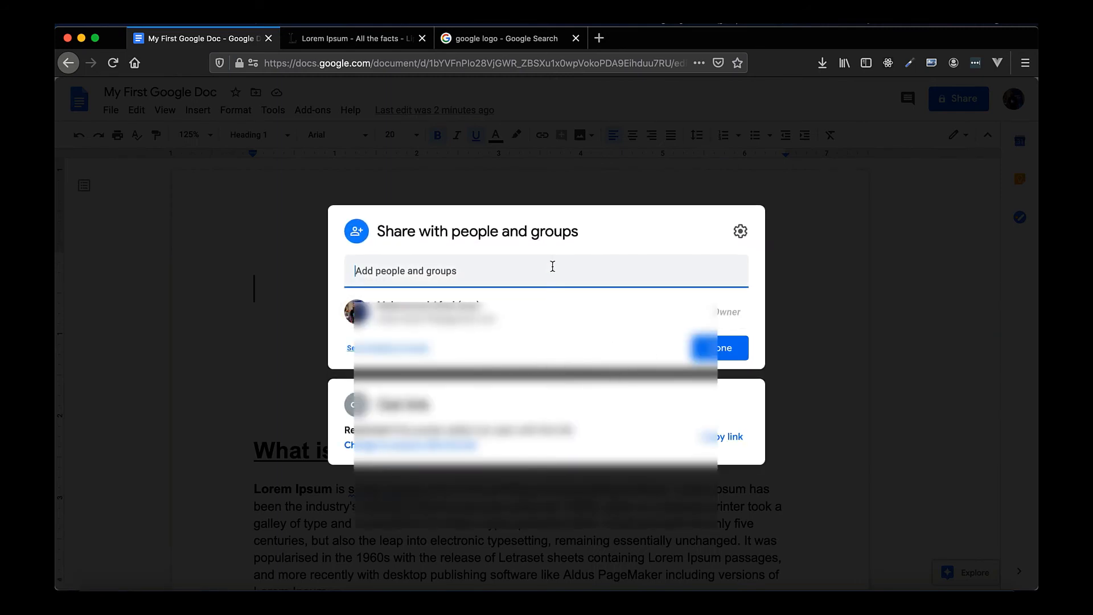
pyautogui.click(552, 267)
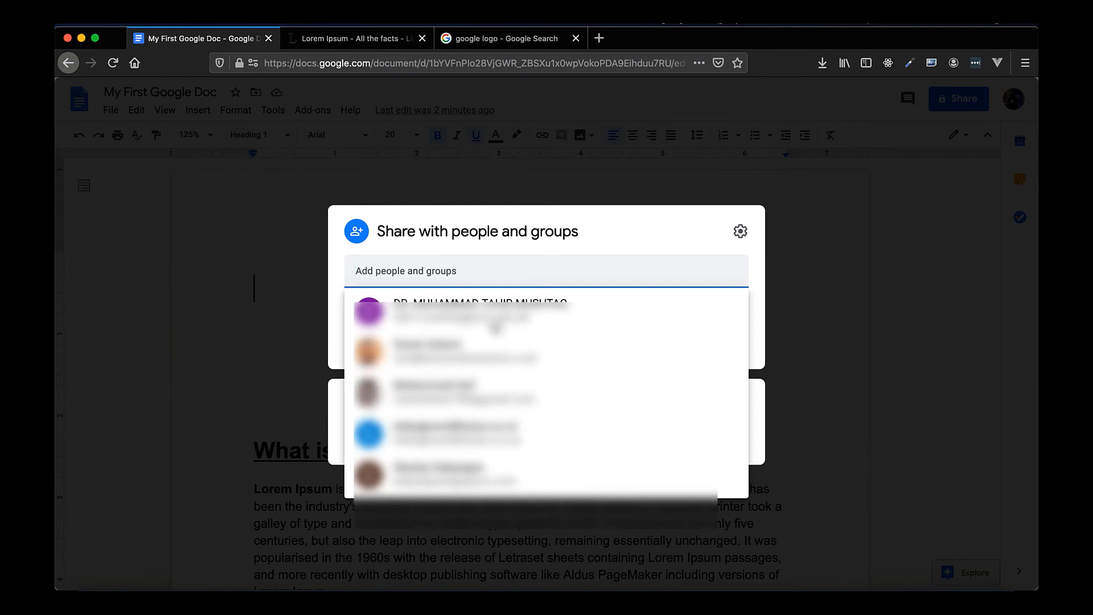
pyautogui.click(450, 398)
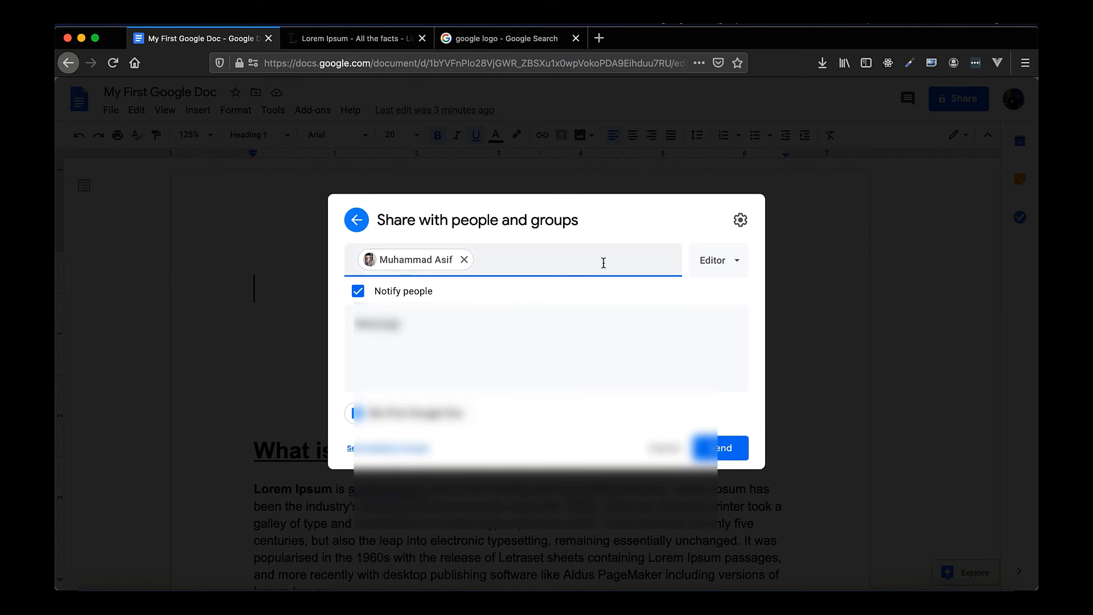
pyautogui.click(738, 264)
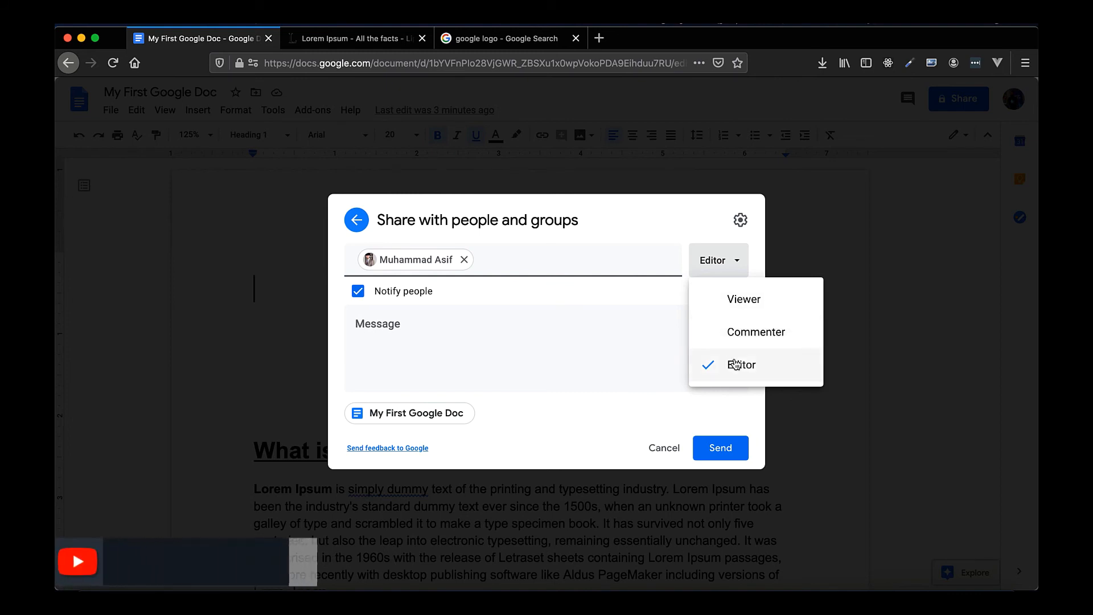
pyautogui.click(634, 346)
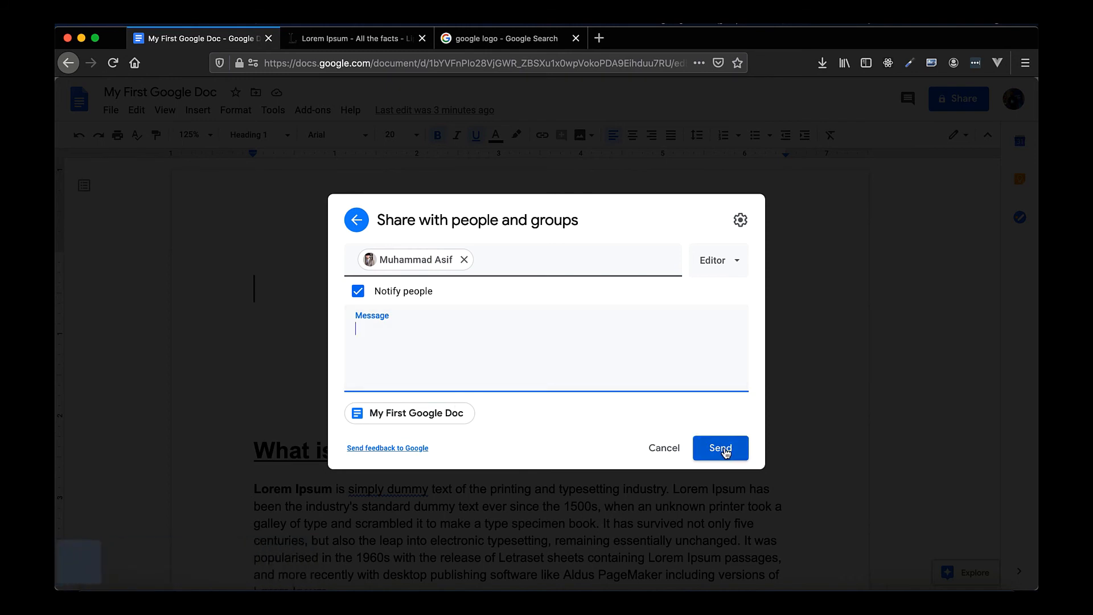
pyautogui.click(723, 448)
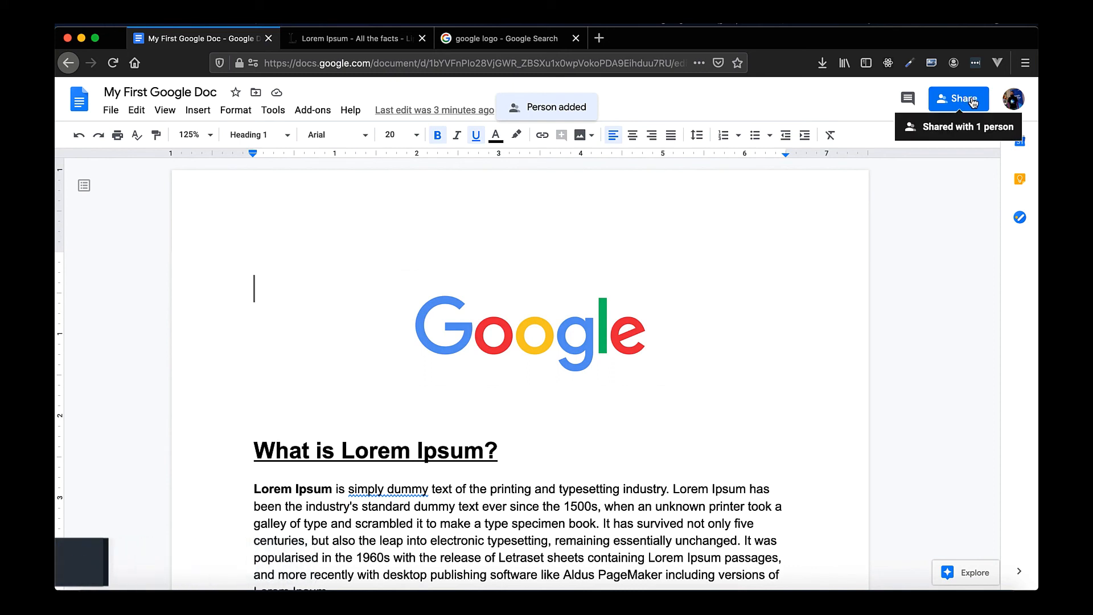
# Copy the link and set general access to anyone with the link as Viewer
pyautogui.click(974, 101)
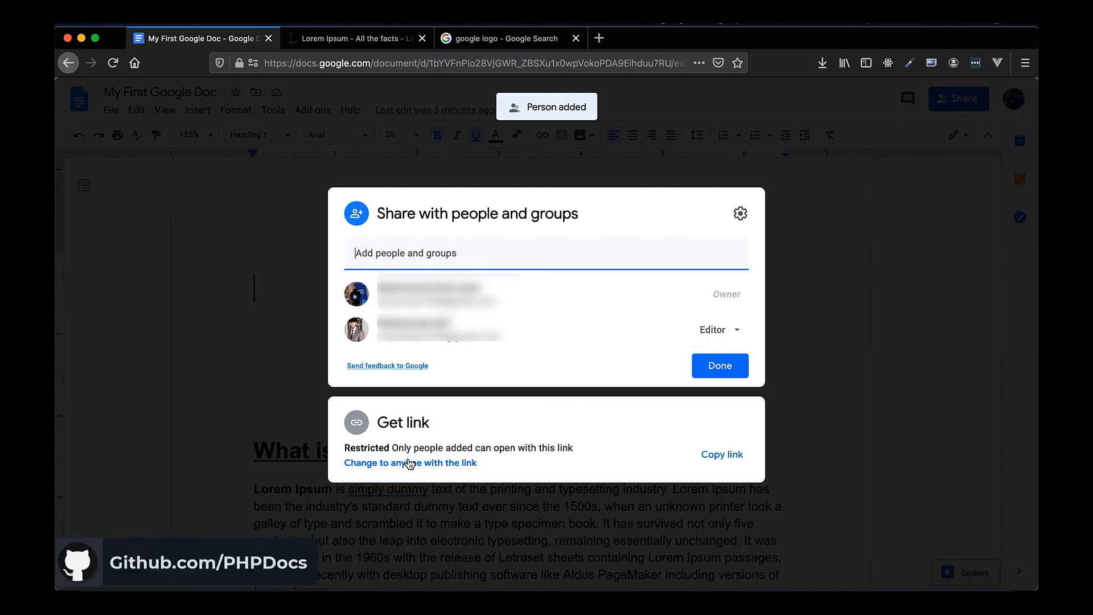
pyautogui.click(719, 457)
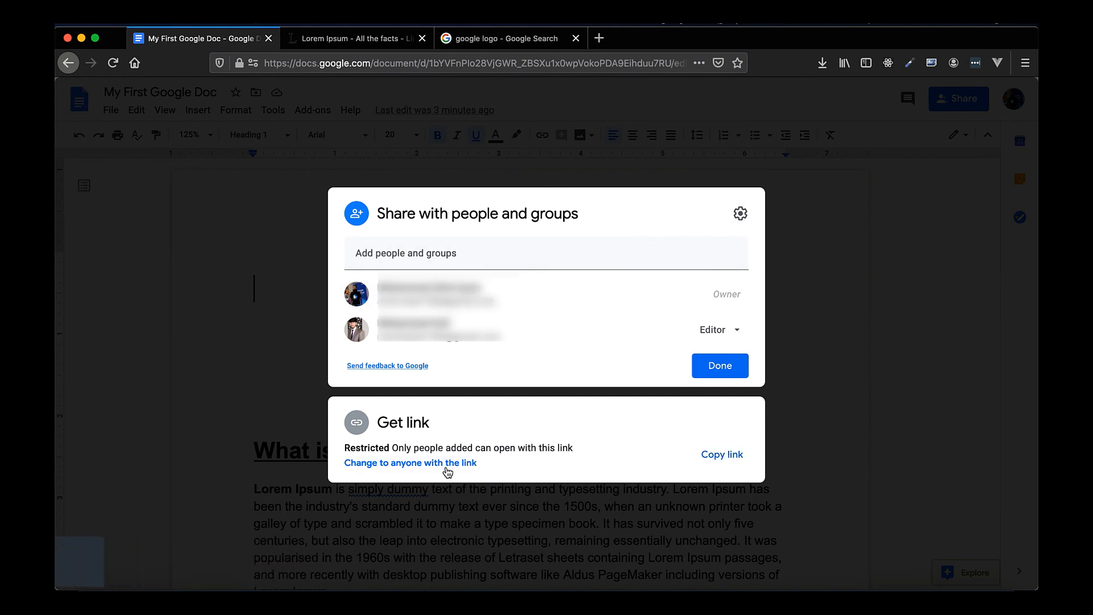
pyautogui.click(446, 465)
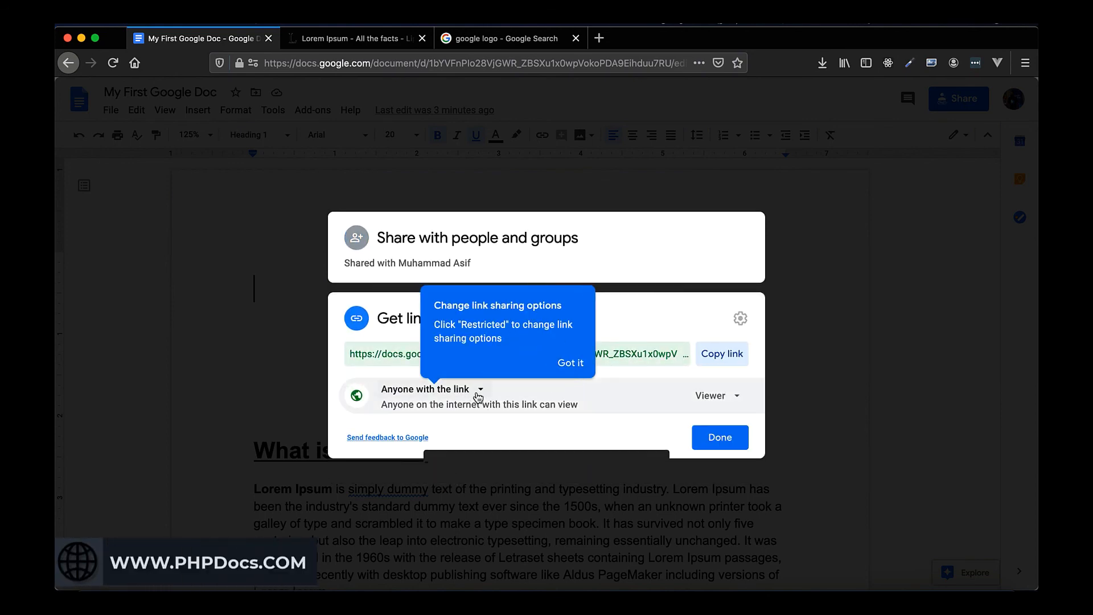
pyautogui.click(566, 363)
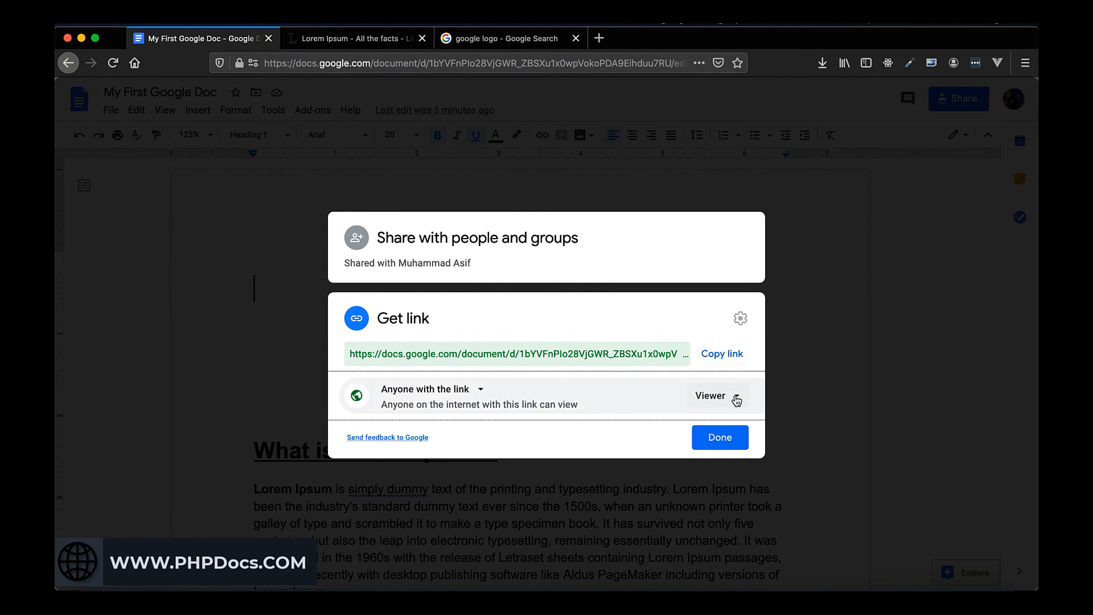
pyautogui.click(736, 398)
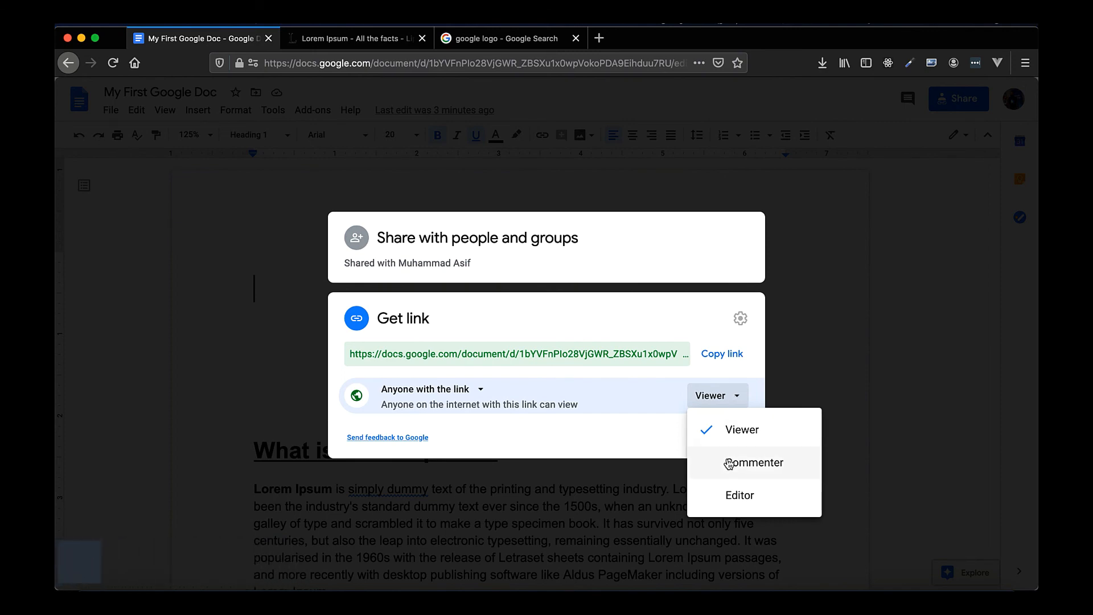
pyautogui.click(603, 435)
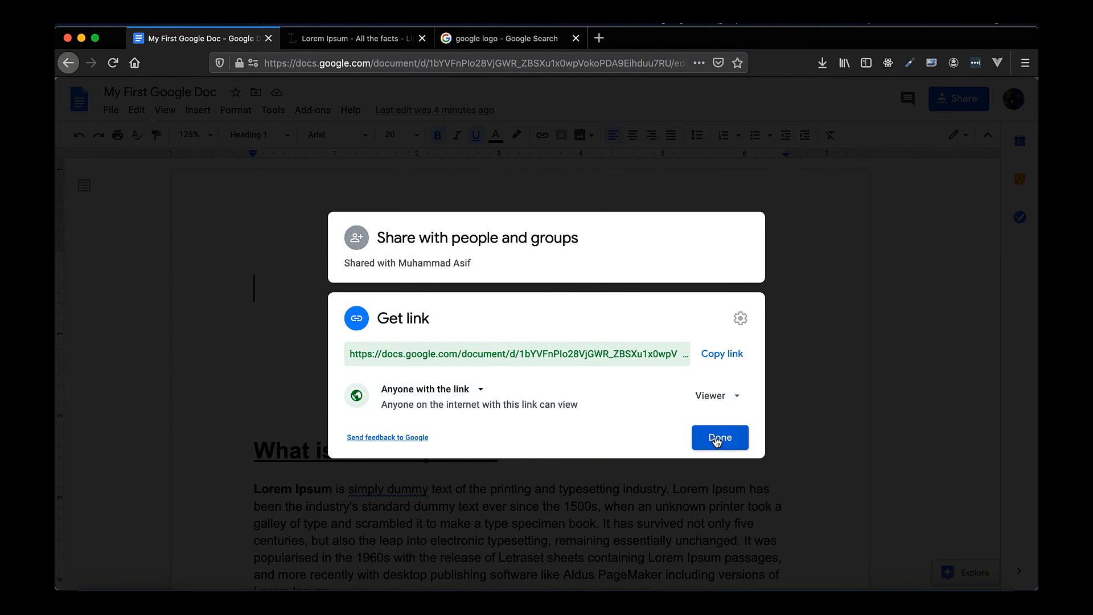
pyautogui.click(717, 441)
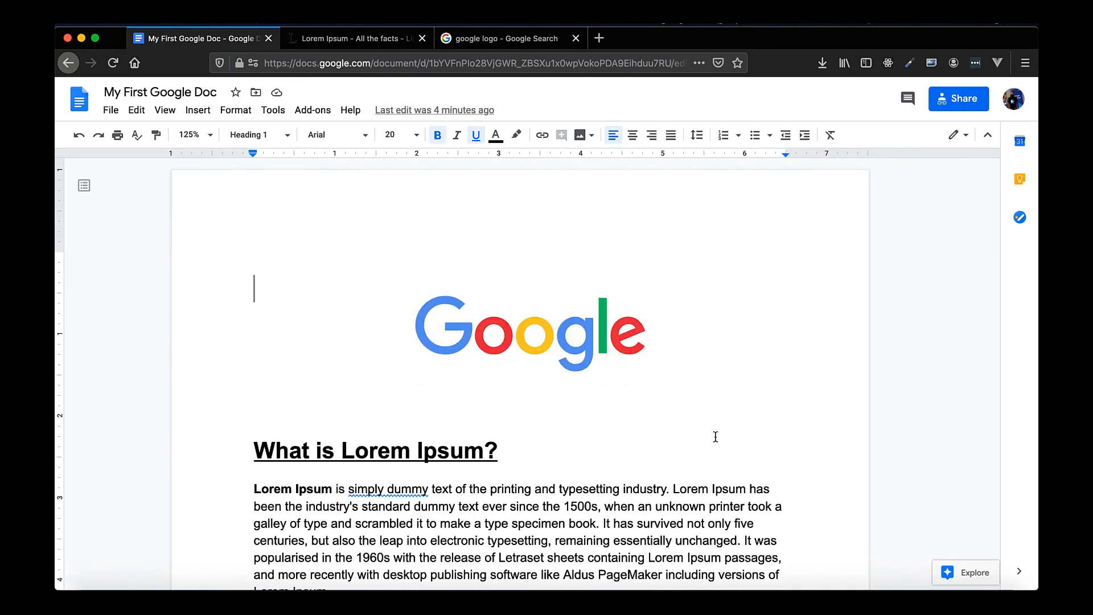